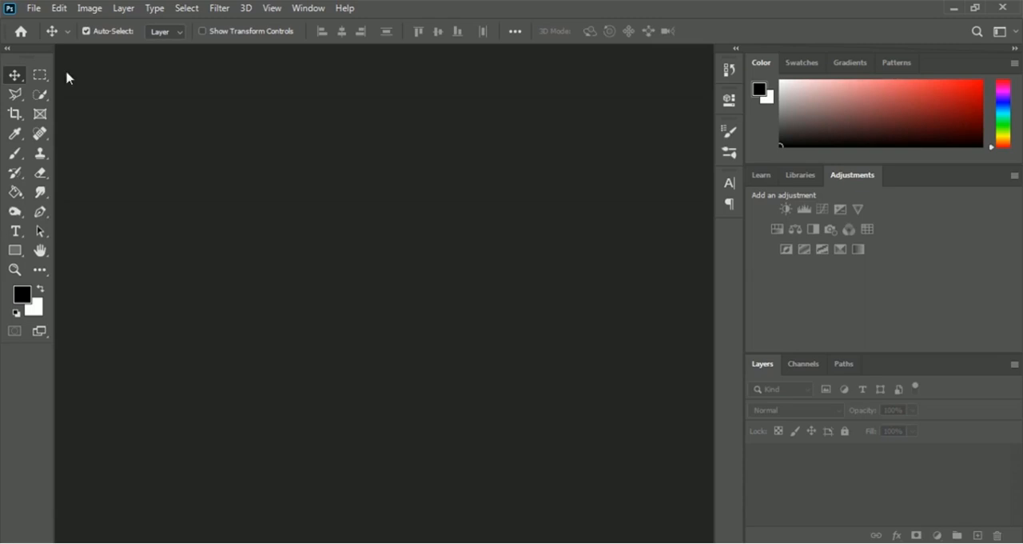
# Step: Create a new 4 x 6 inch RGB document at 300 pixels/inch with a white background
pyautogui.click(34, 10)
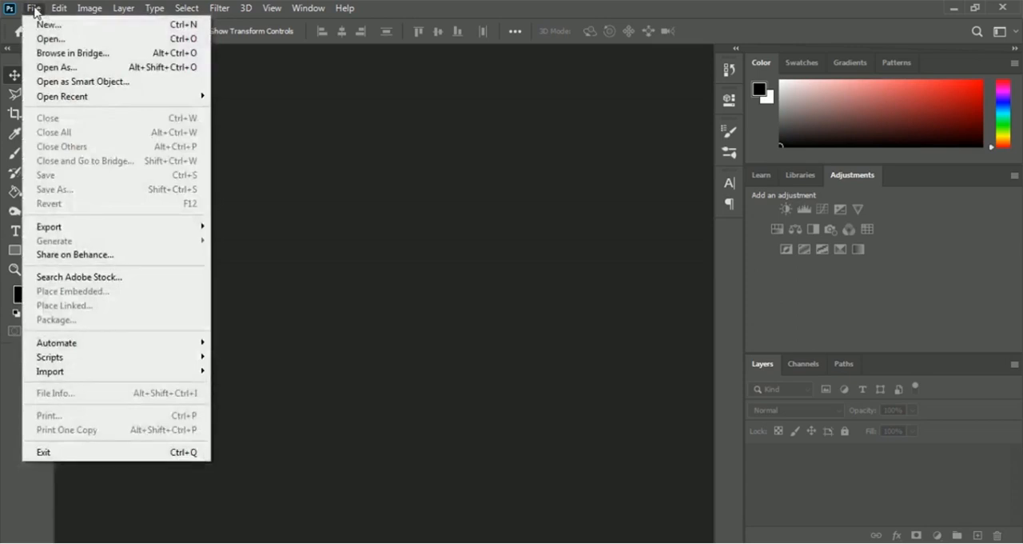
pyautogui.click(135, 30)
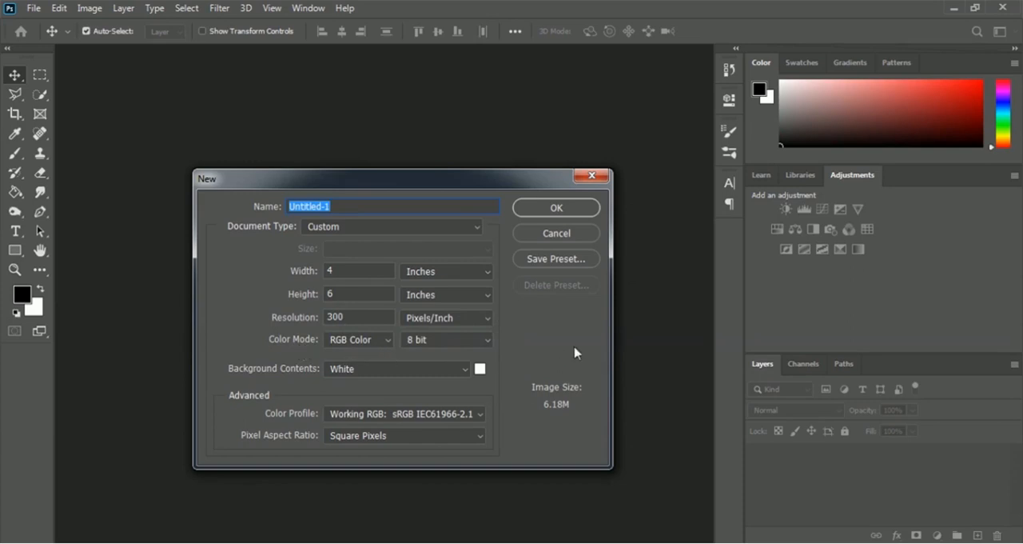
pyautogui.click(590, 209)
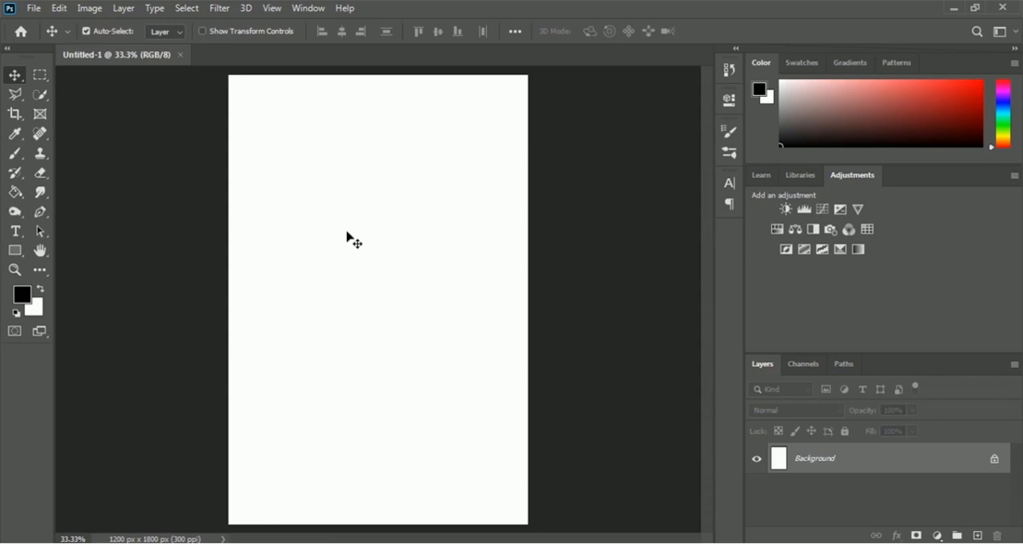
# Step: Choose the Ellipse Tool and set its fill to bright red (ff000c)
pyautogui.click(14, 252)
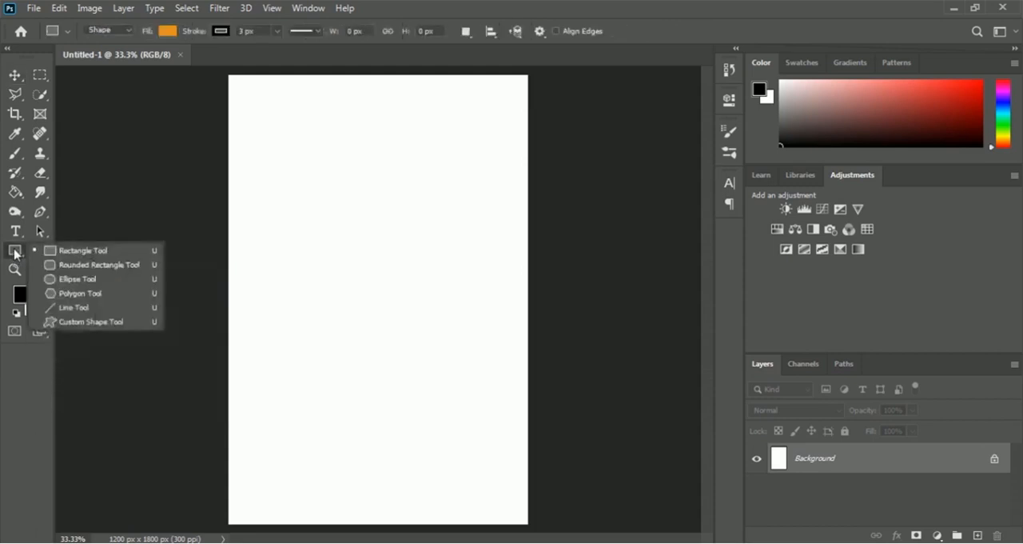
pyautogui.click(79, 281)
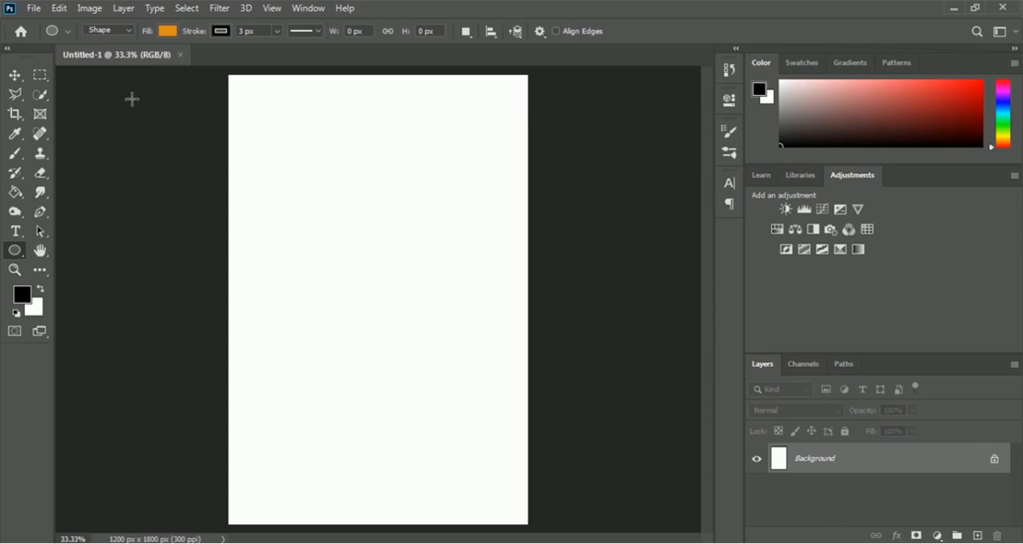
pyautogui.click(168, 32)
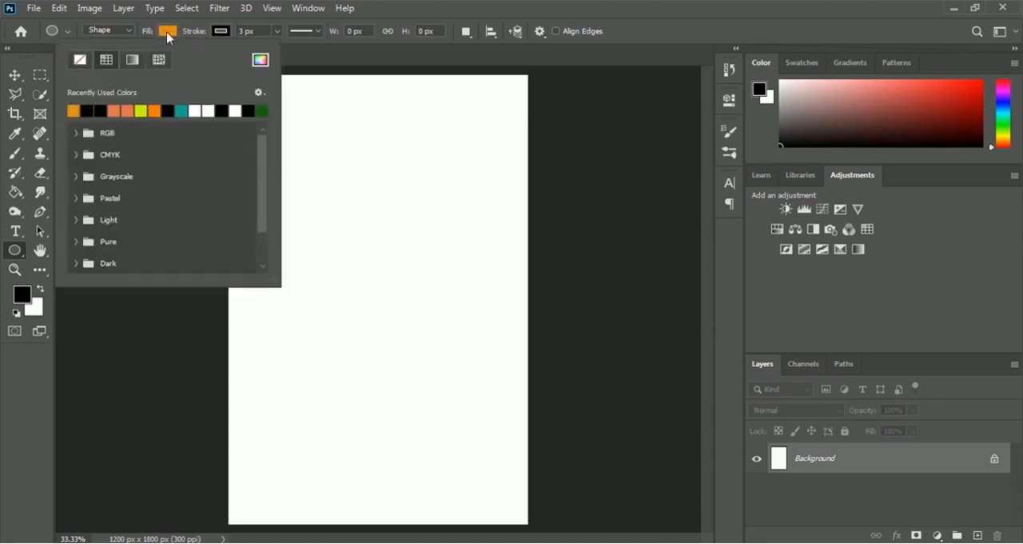
pyautogui.click(260, 62)
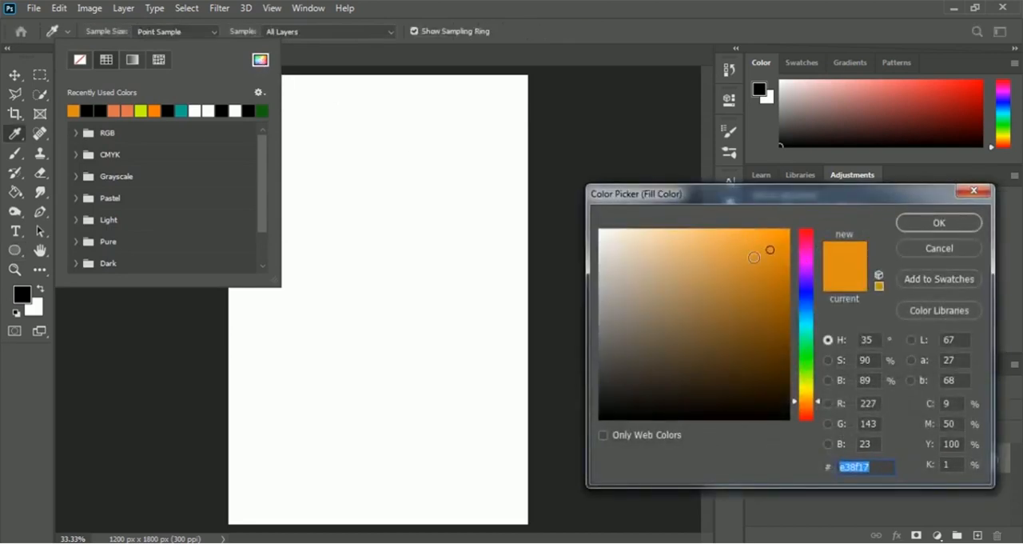
pyautogui.click(806, 232)
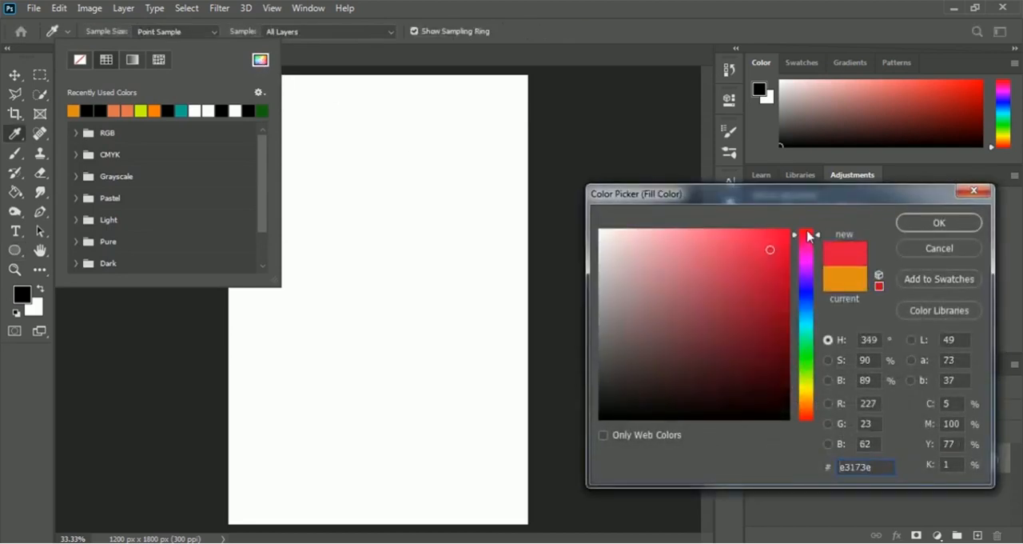
pyautogui.moveTo(790, 242); pyautogui.dragTo(790, 229)
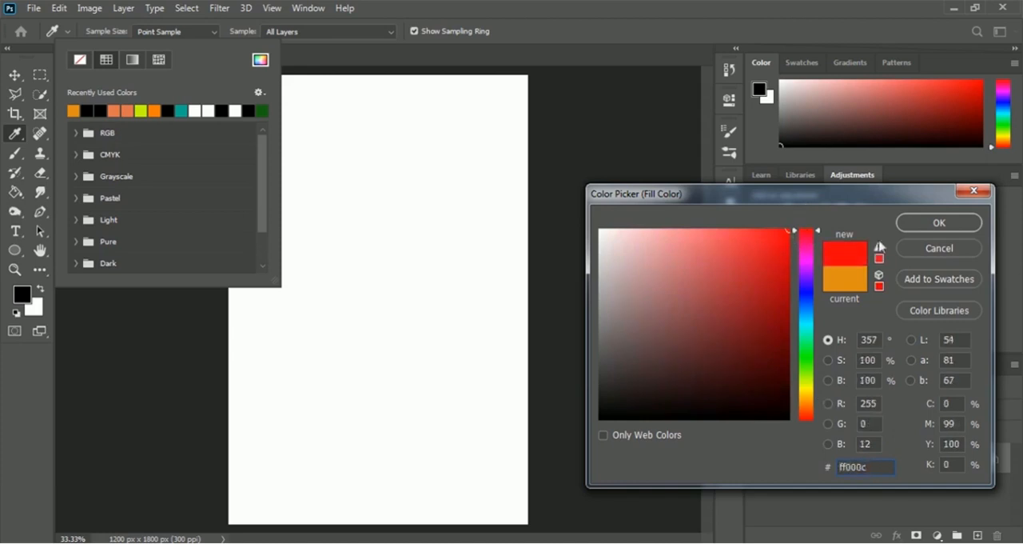
pyautogui.click(940, 223)
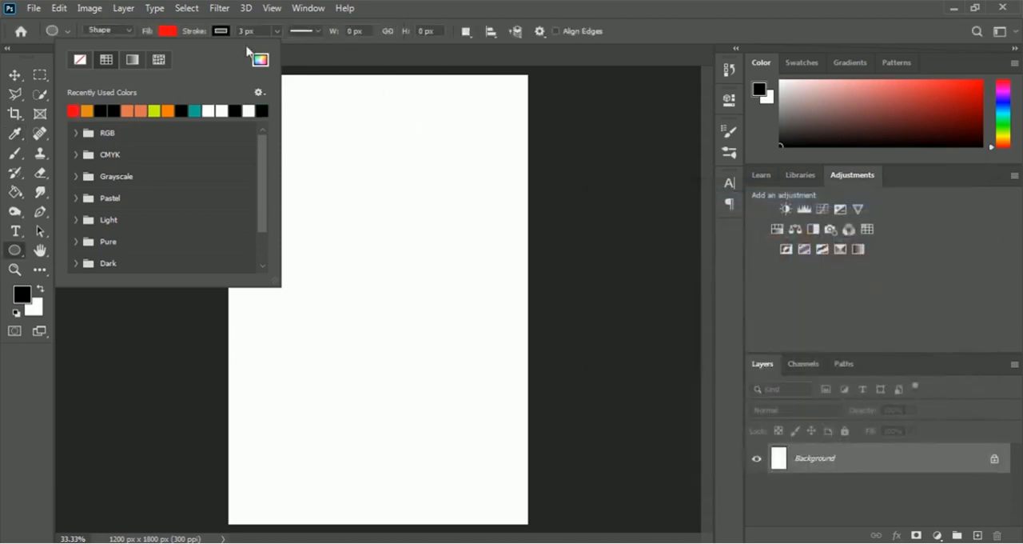
pyautogui.click(638, 57)
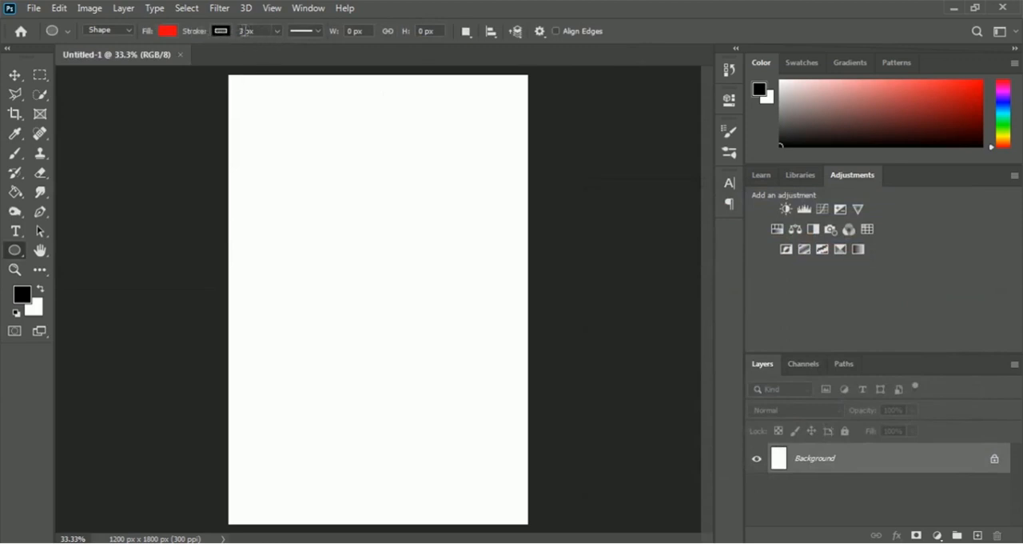
# Step: Set the stroke width to 5 px, draw an ellipse about 684 x 651 px on the page's upper half and shift it slightly left
pyautogui.moveTo(245, 30); pyautogui.dragTo(217, 31)
pyautogui.write('5')
pyautogui.press('Return')
pyautogui.moveTo(295, 142); pyautogui.dragTo(466, 303)
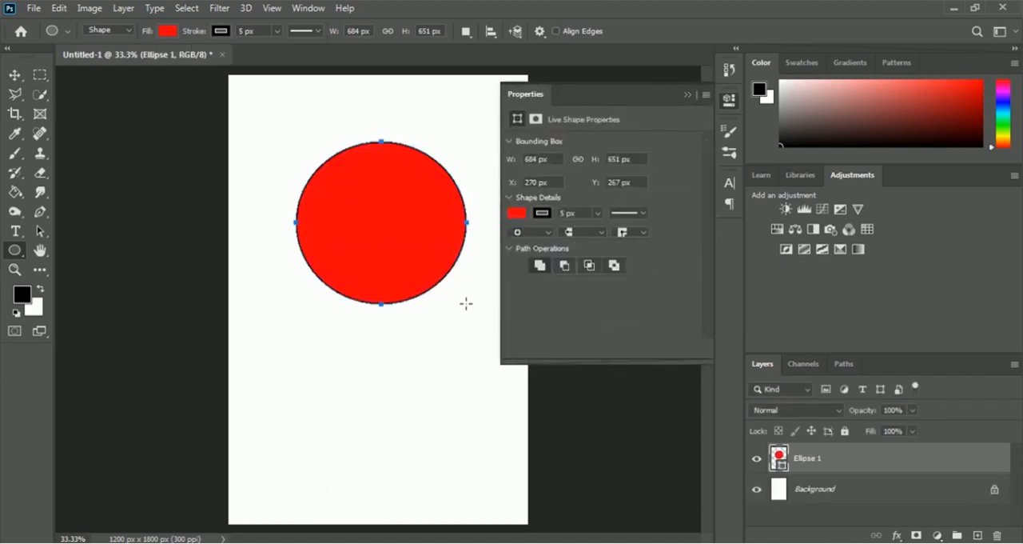
pyautogui.click(685, 95)
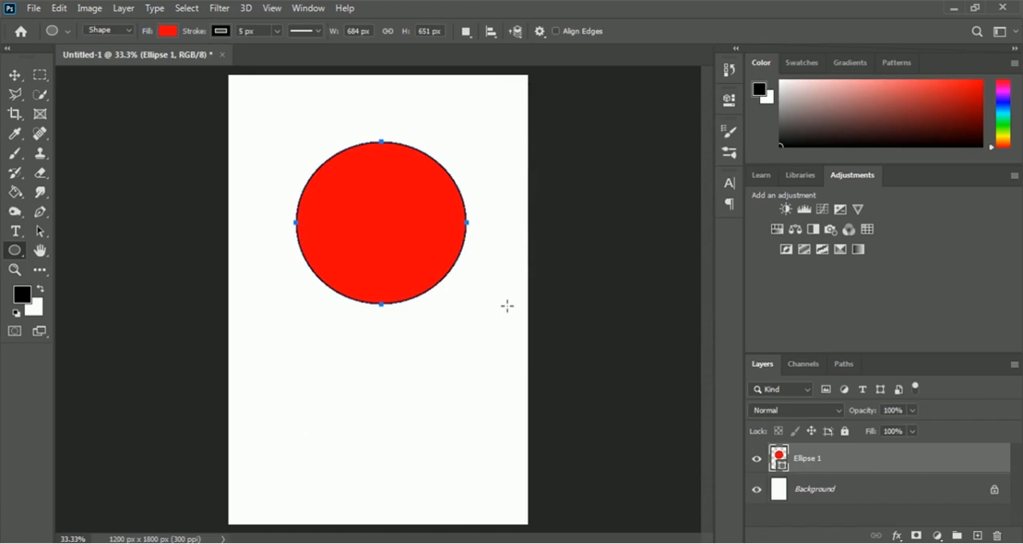
pyautogui.press('Return')
pyautogui.moveTo(507, 306); pyautogui.dragTo(467, 301)
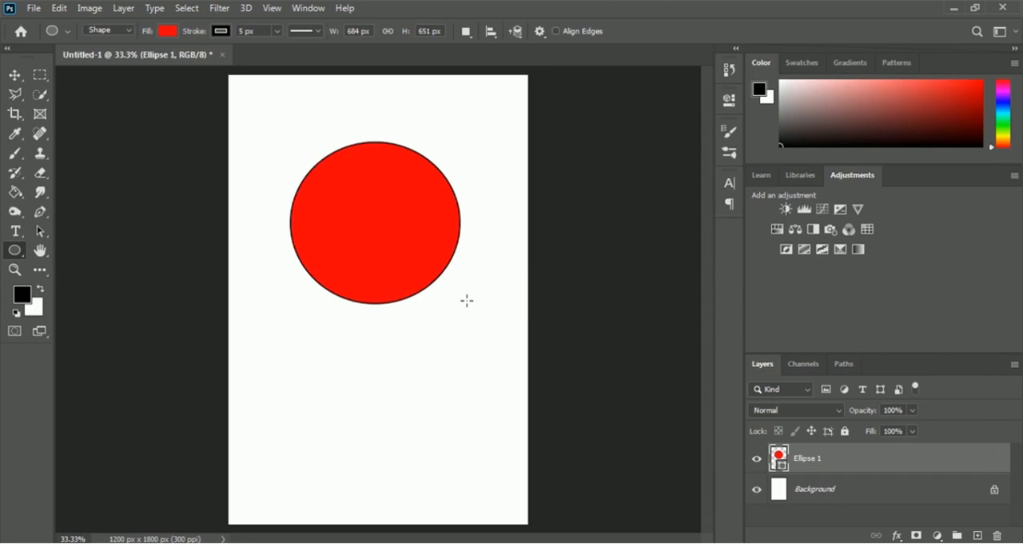
# Step: Open the wolf-161478_960_720 image from the 05 T Shirt Design folder
pyautogui.click(32, 8)
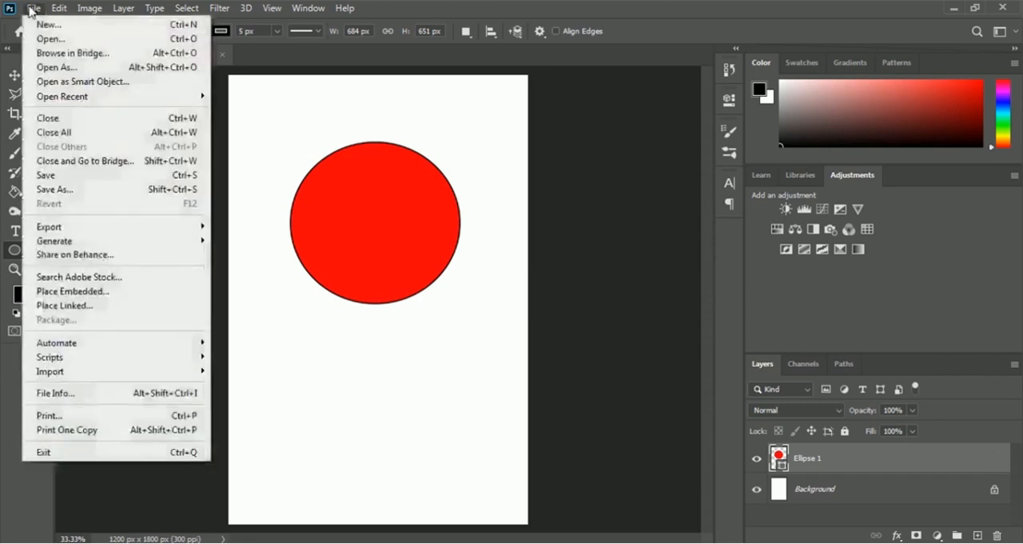
pyautogui.click(115, 40)
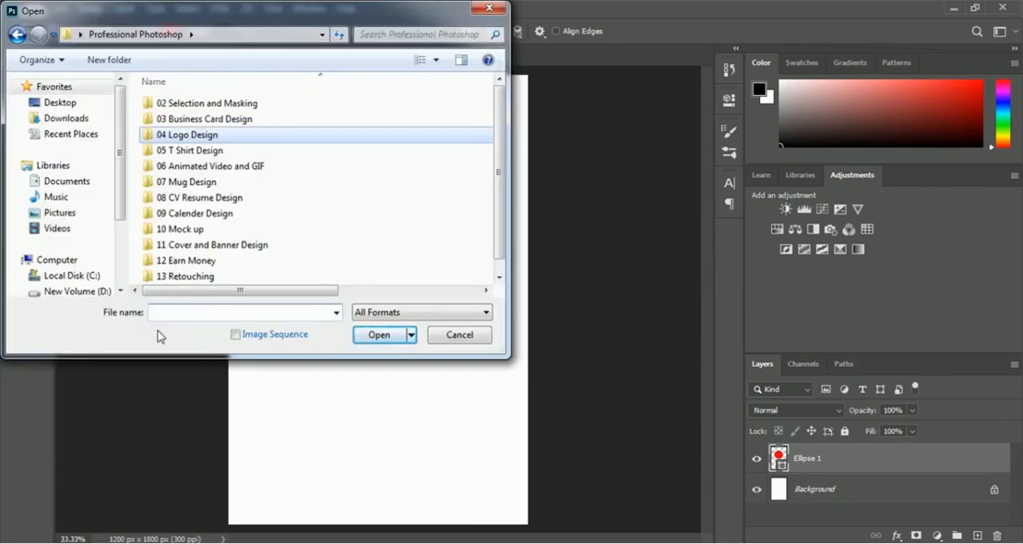
pyautogui.doubleClick(199, 152)
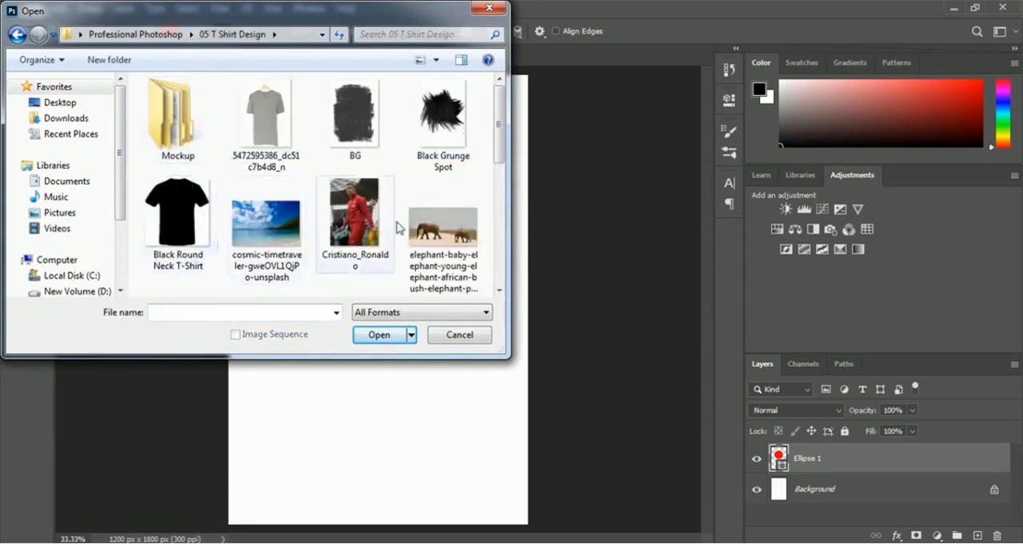
pyautogui.moveTo(499, 136); pyautogui.dragTo(504, 254)
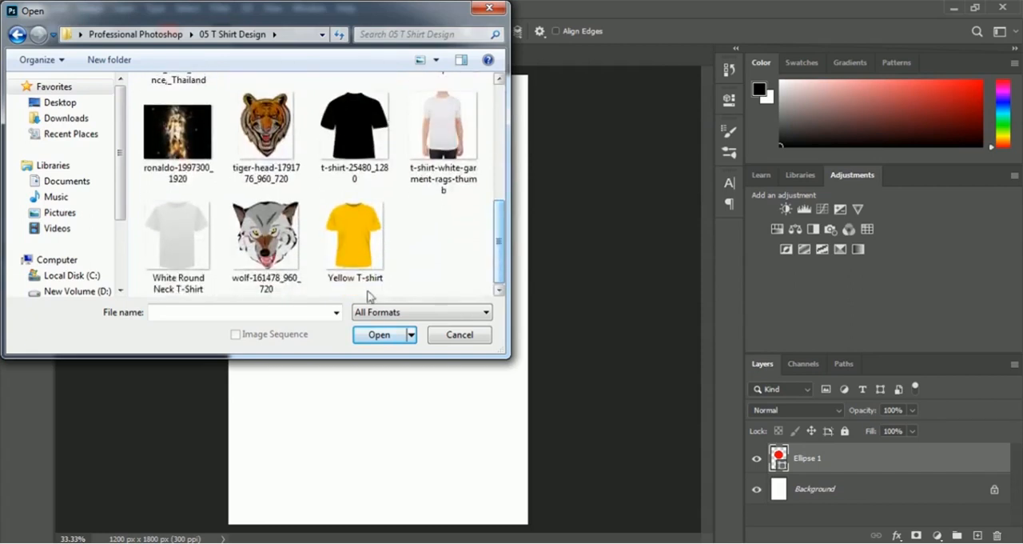
pyautogui.click(288, 272)
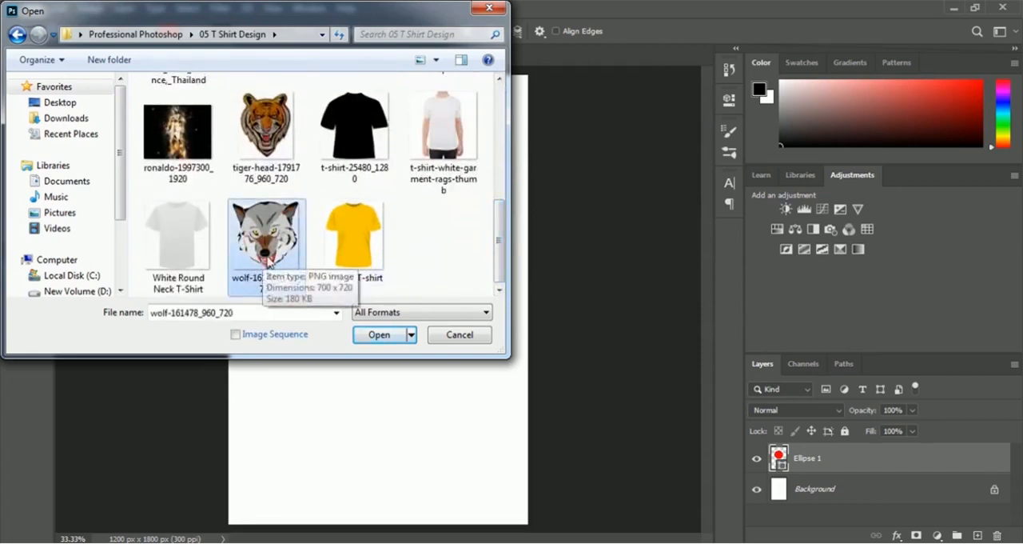
pyautogui.click(364, 336)
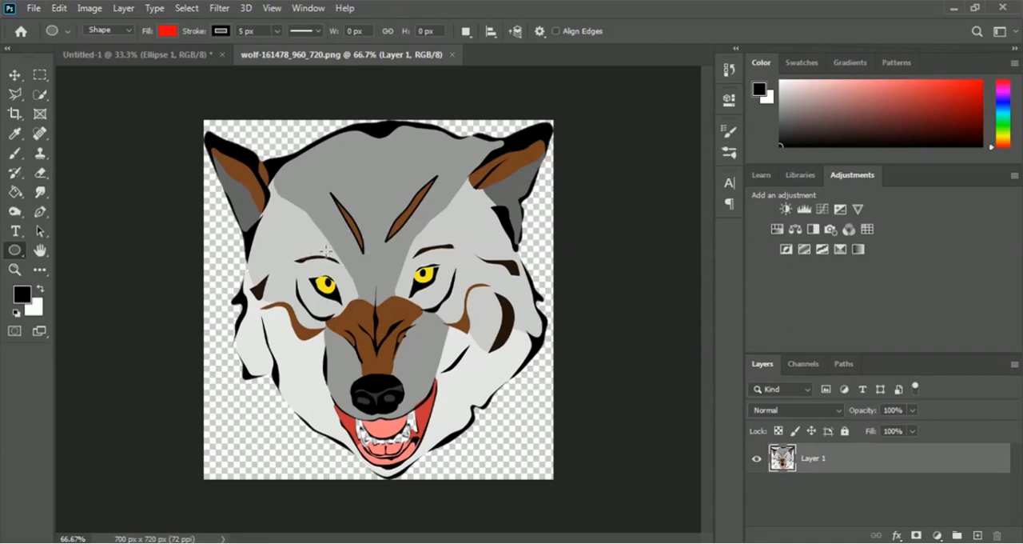
# Step: Move the wolf head into the Untitled-1 document and scale it to about 73% width and 68% height, centred inside the red ellipse
pyautogui.click(14, 75)
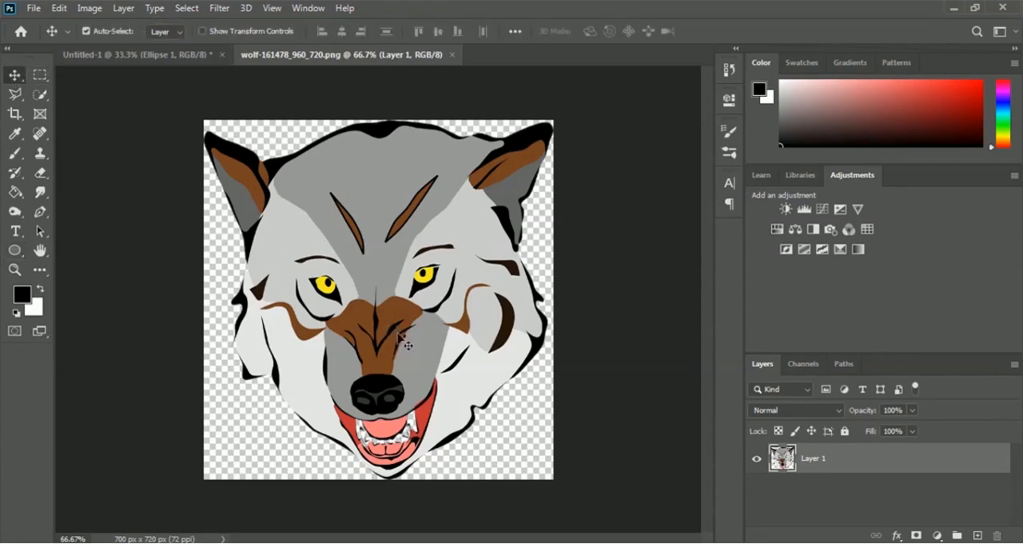
pyautogui.moveTo(400, 335); pyautogui.dragTo(388, 237)
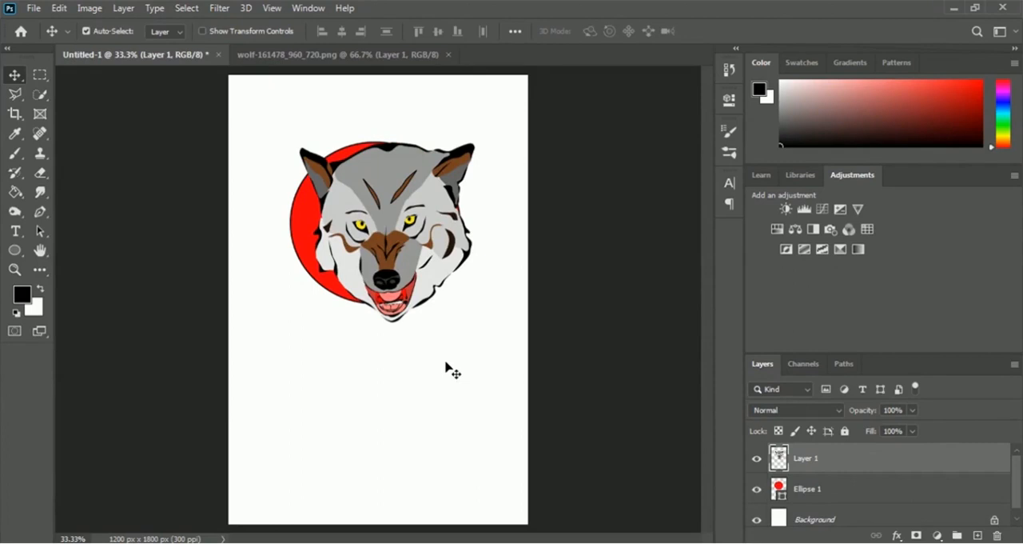
pyautogui.hotkey('ctrl', 't')
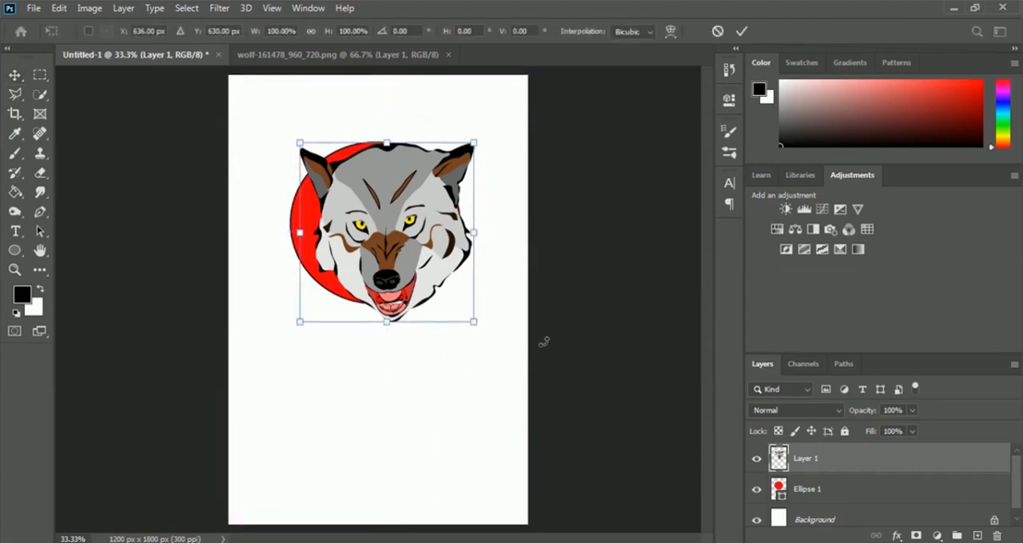
pyautogui.moveTo(475, 322); pyautogui.dragTo(444, 299)
pyautogui.moveTo(296, 139); pyautogui.dragTo(304, 164)
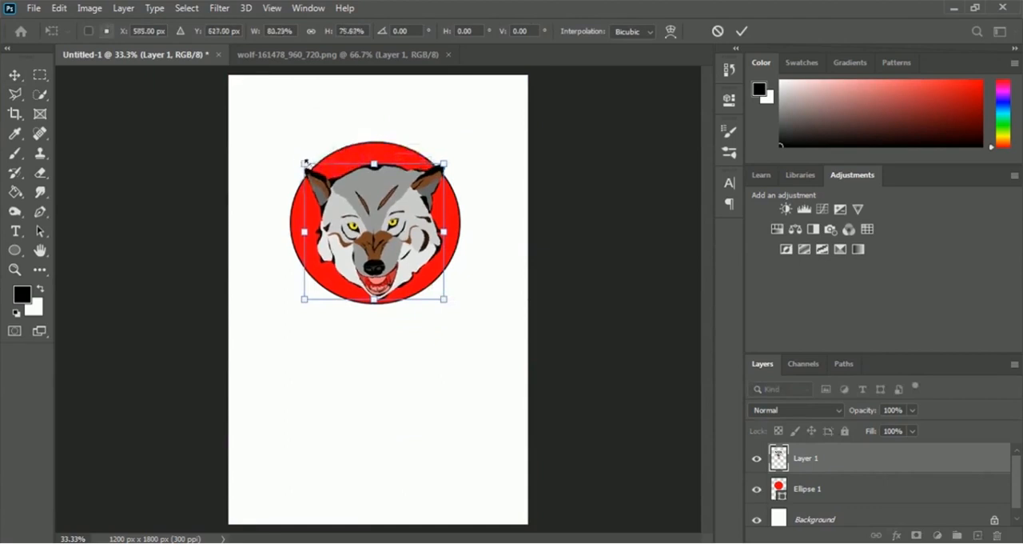
pyautogui.moveTo(446, 301); pyautogui.dragTo(432, 286)
pyautogui.moveTo(381, 231); pyautogui.dragTo(381, 248)
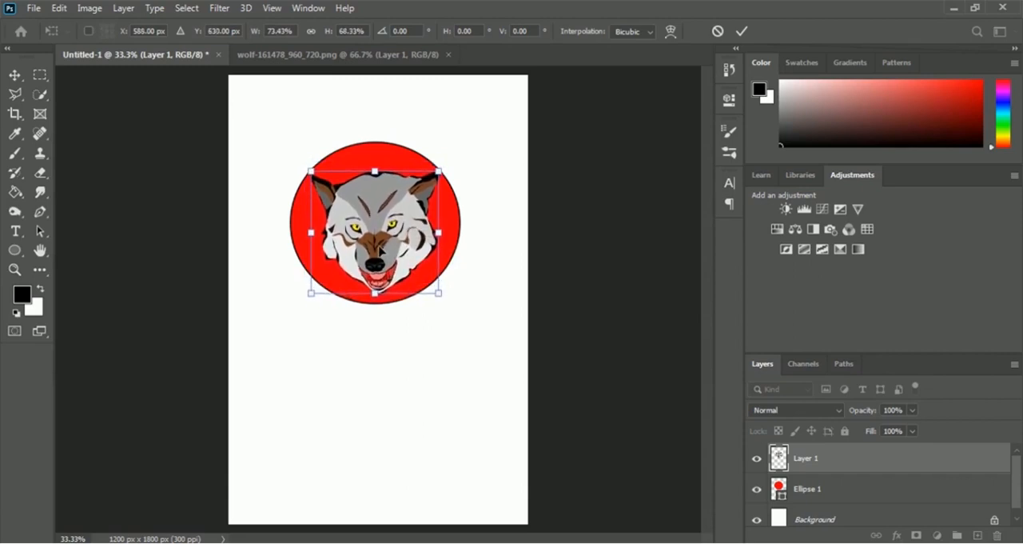
pyautogui.click(742, 31)
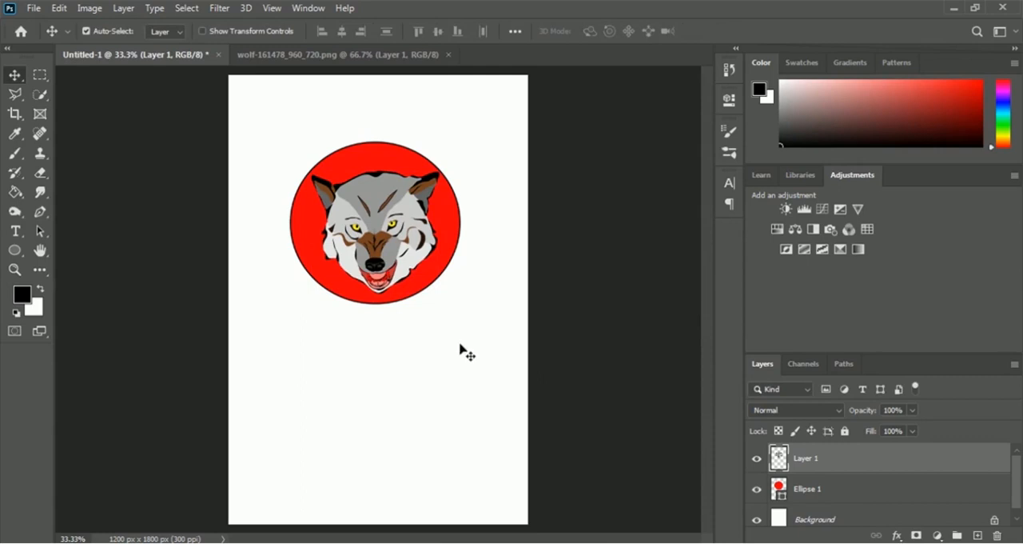
# Step: Rename the wolf's layer to Wolf Head
pyautogui.doubleClick(806, 458)
pyautogui.write('Wolf Head')
pyautogui.press('Return')
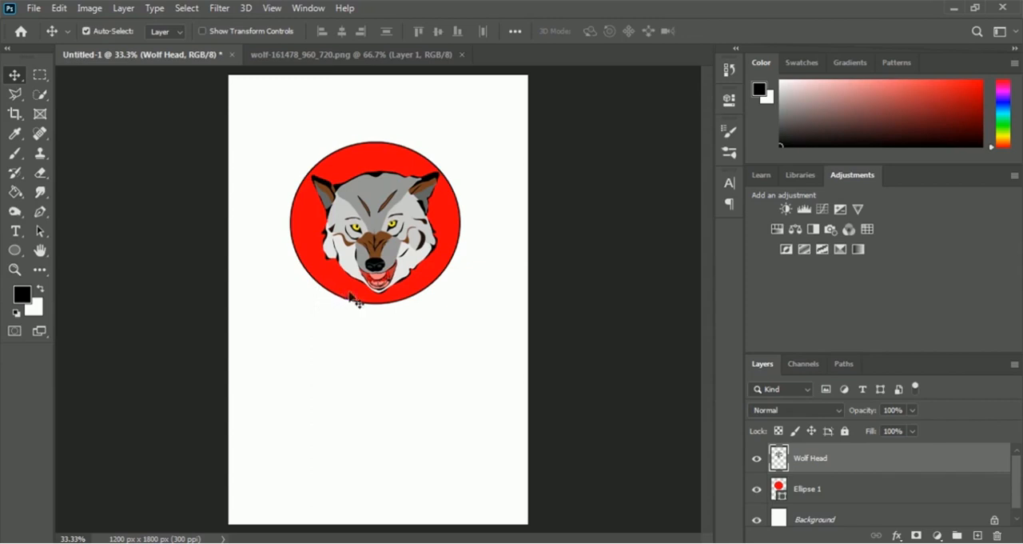
# Step: Add a black outside Stroke effect of 35 px to the Ellipse 1 layer
pyautogui.click(812, 500)
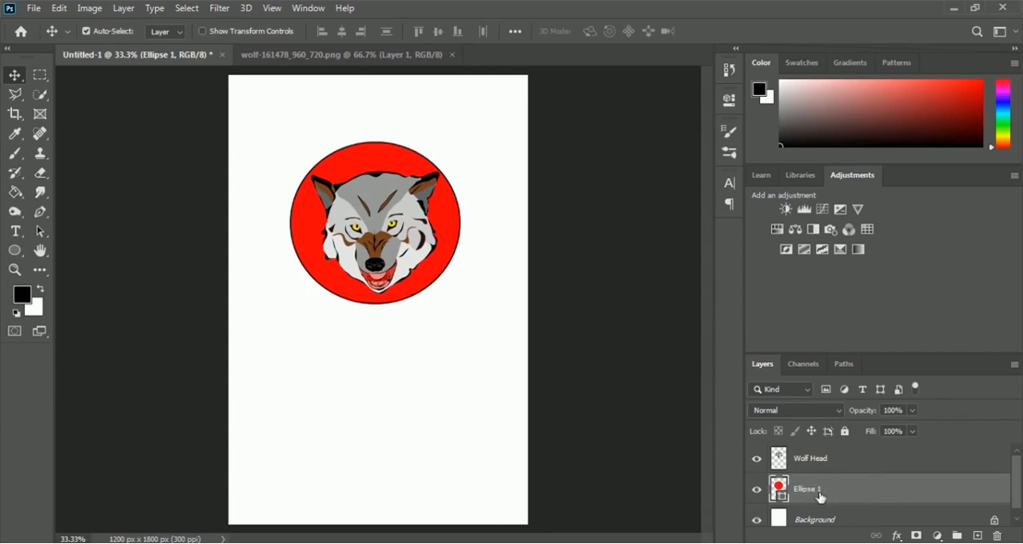
pyautogui.click(898, 535)
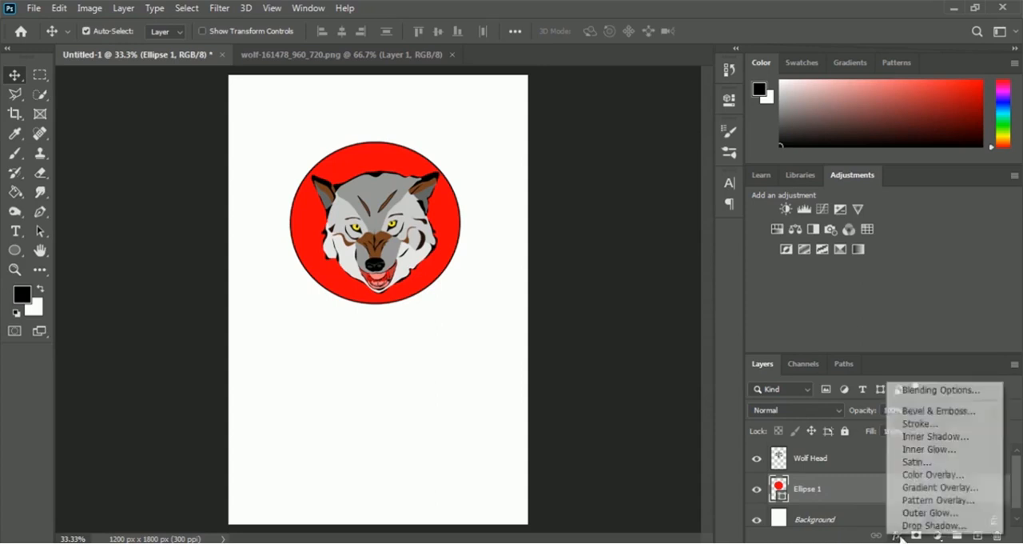
pyautogui.click(945, 429)
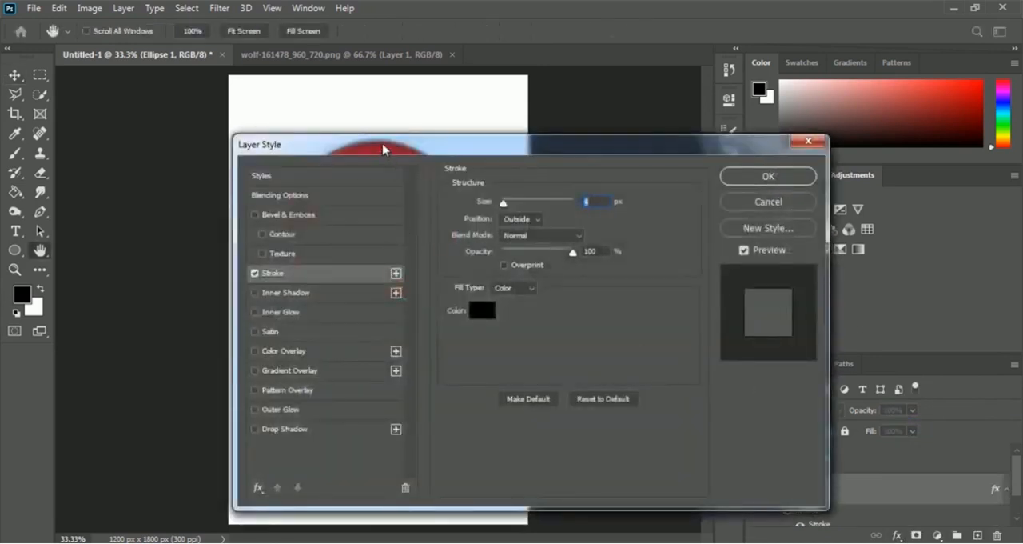
pyautogui.moveTo(384, 149); pyautogui.dragTo(639, 78)
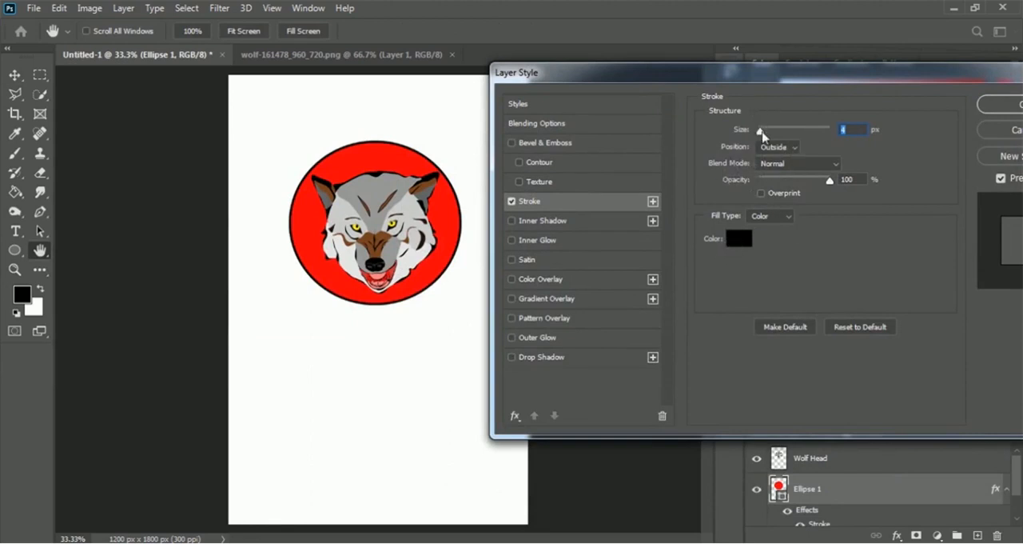
pyautogui.moveTo(767, 134); pyautogui.dragTo(771, 136)
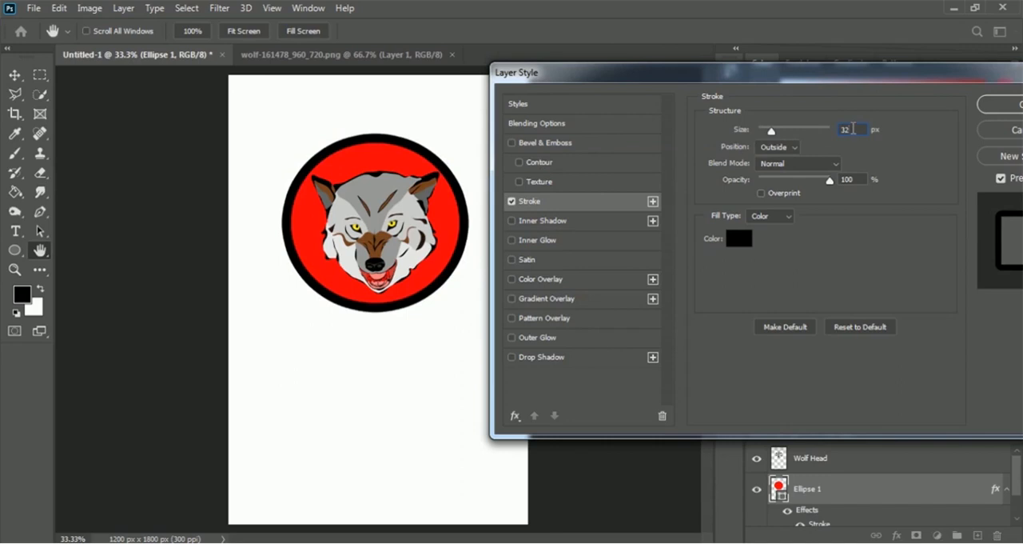
pyautogui.write('35')
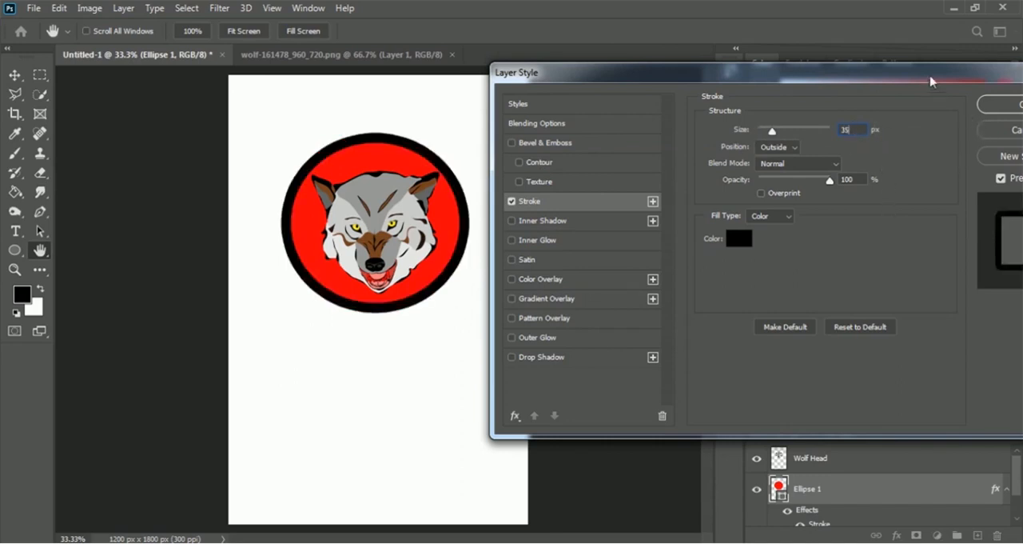
pyautogui.moveTo(930, 76); pyautogui.dragTo(809, 81)
pyautogui.click(904, 110)
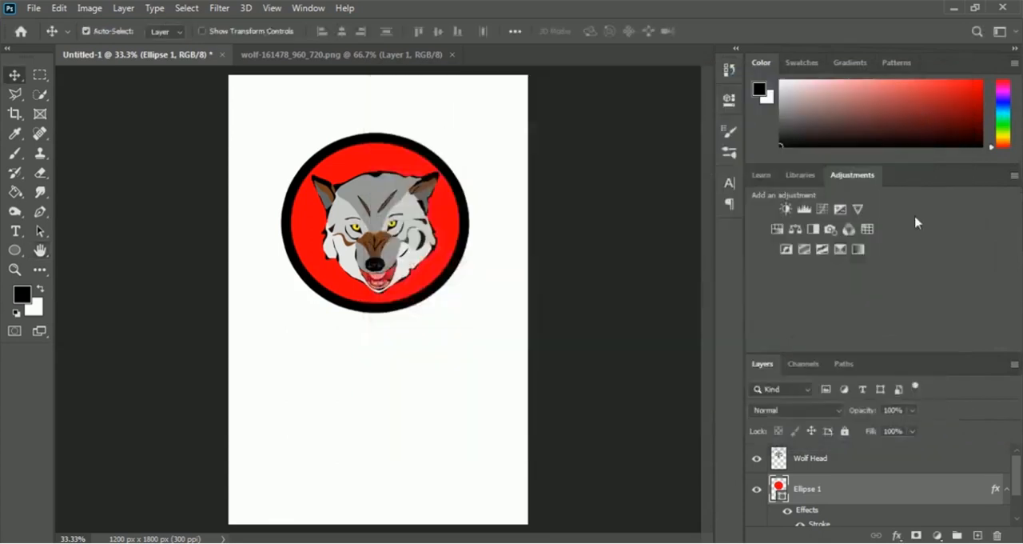
# Step: Convert the Ellipse 1 layer to a smart object and rename it Red Circle
pyautogui.rightClick(806, 494)
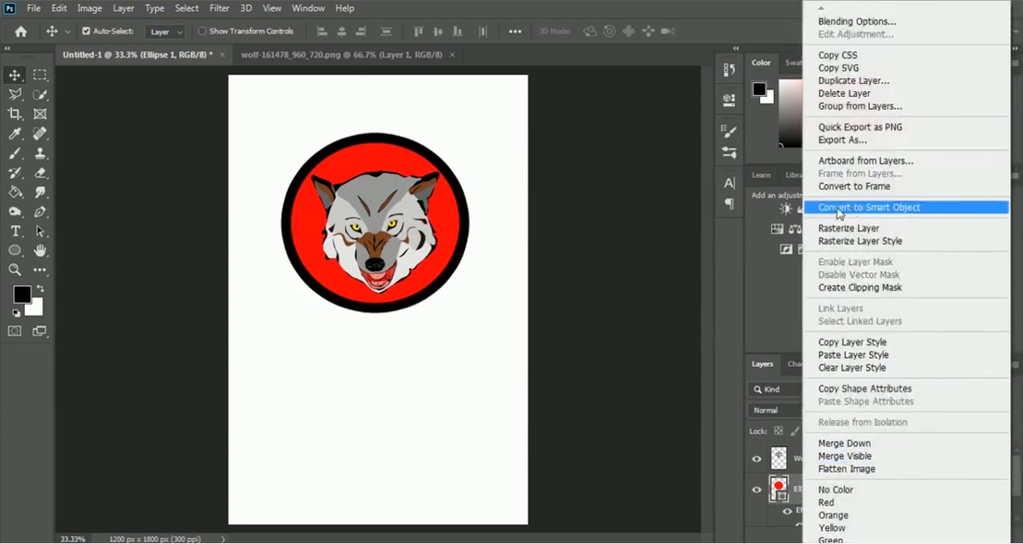
pyautogui.click(932, 210)
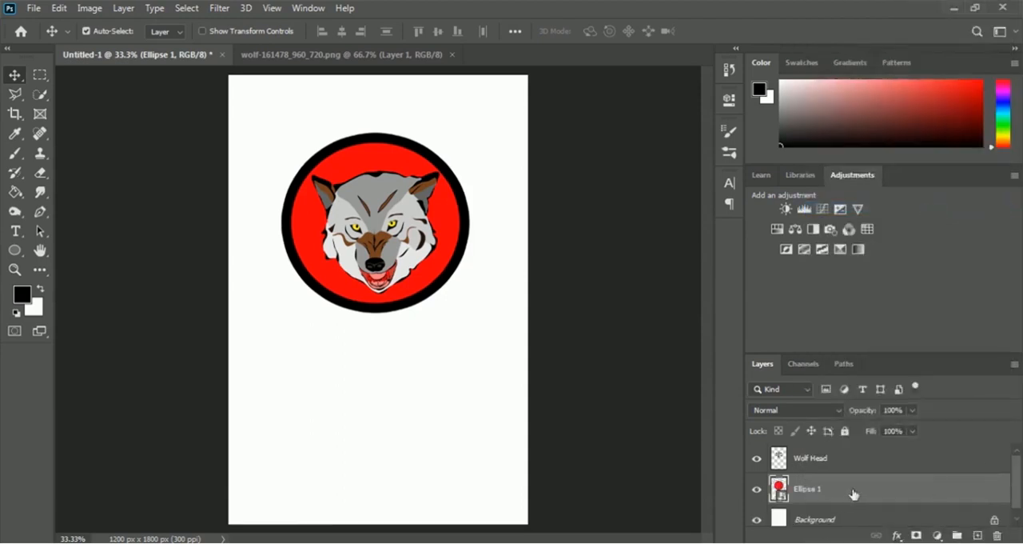
pyautogui.doubleClick(805, 491)
pyautogui.write('Red Circle')
pyautogui.press('Return')
pyautogui.press('m')
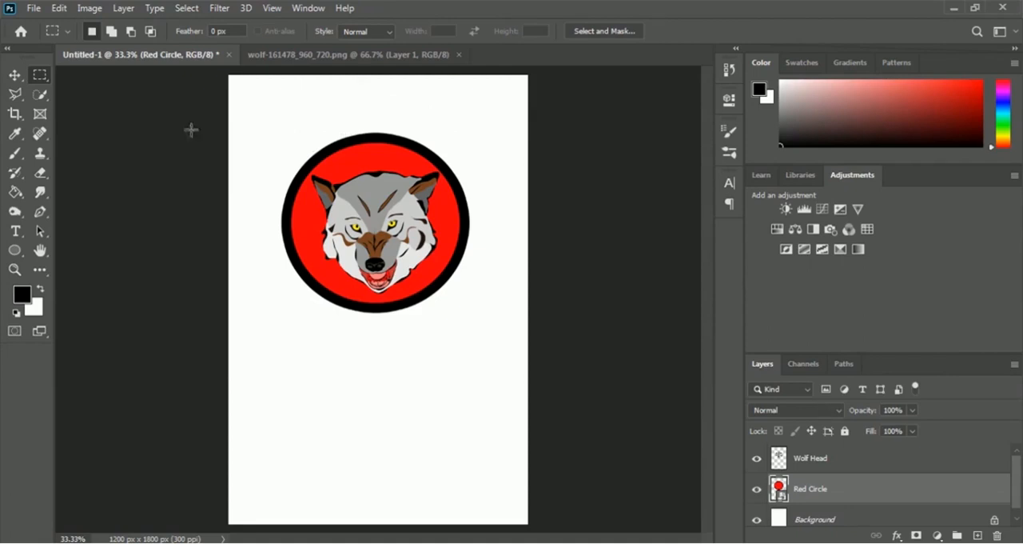
# Step: Add the text "She Wolf" above the red circle in the Boughies font at 30 pt
pyautogui.click(16, 232)
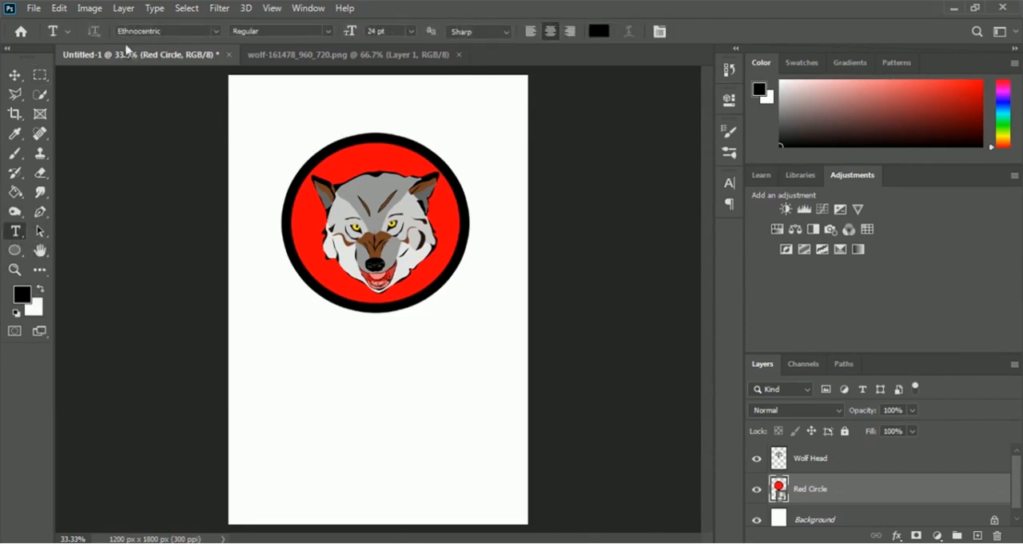
pyautogui.click(216, 32)
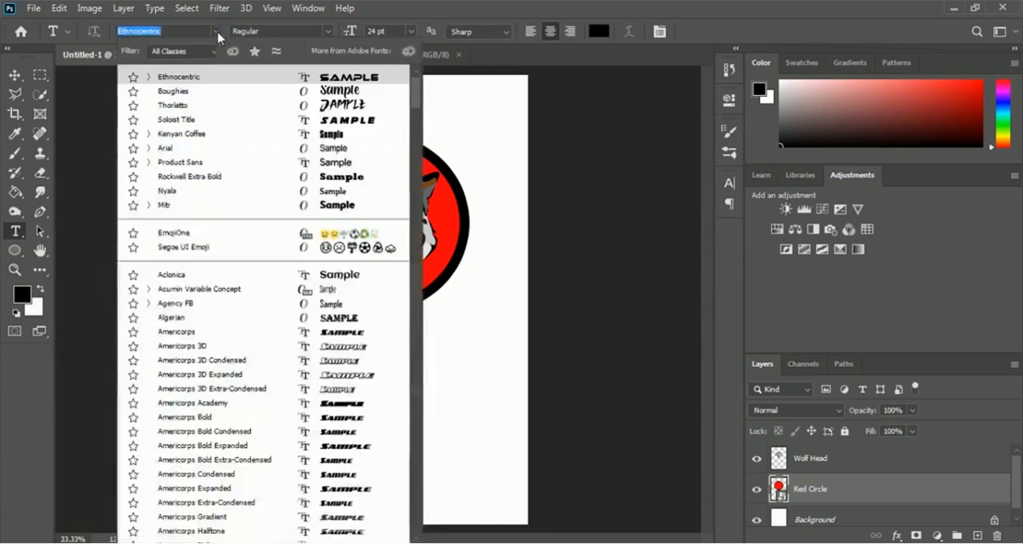
pyautogui.click(194, 96)
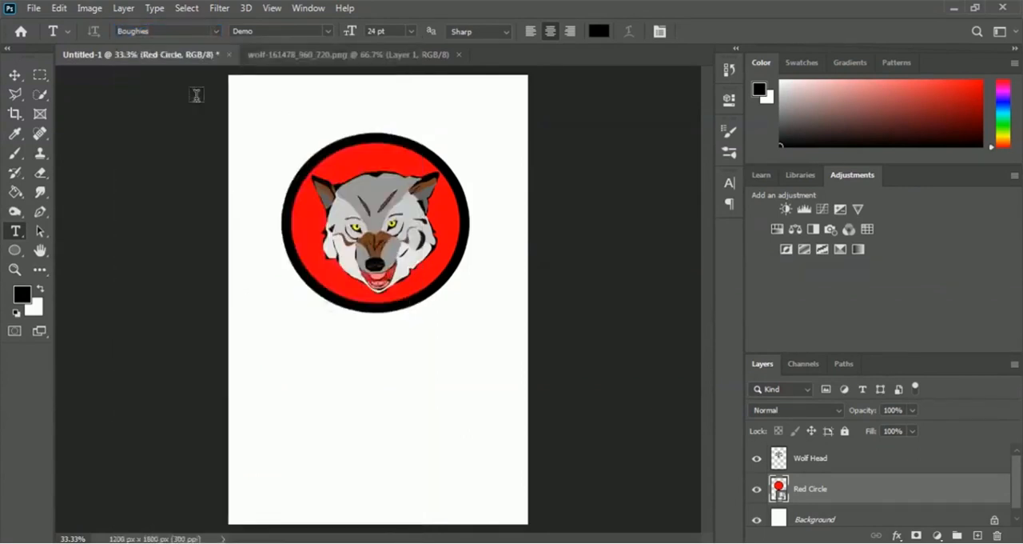
pyautogui.click(414, 31)
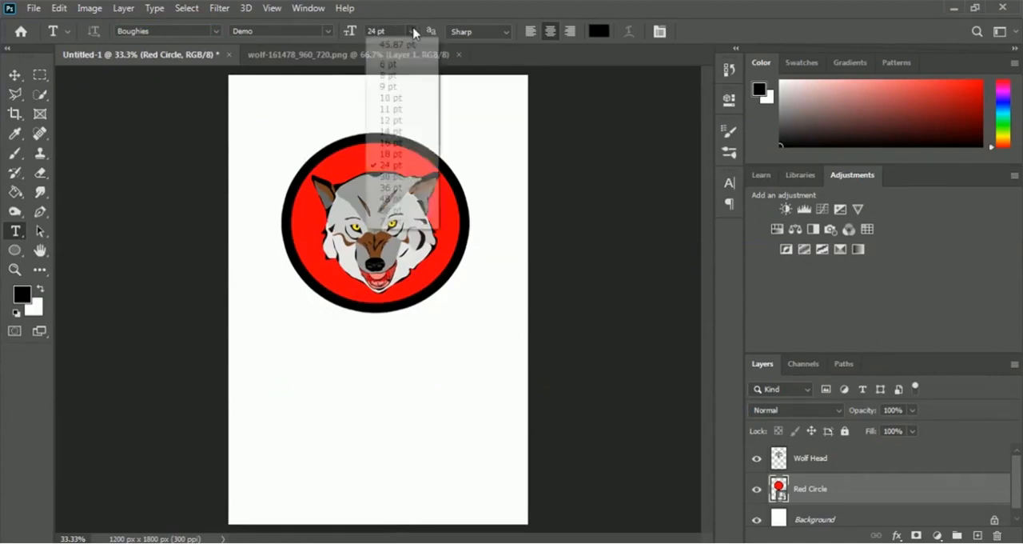
pyautogui.click(390, 177)
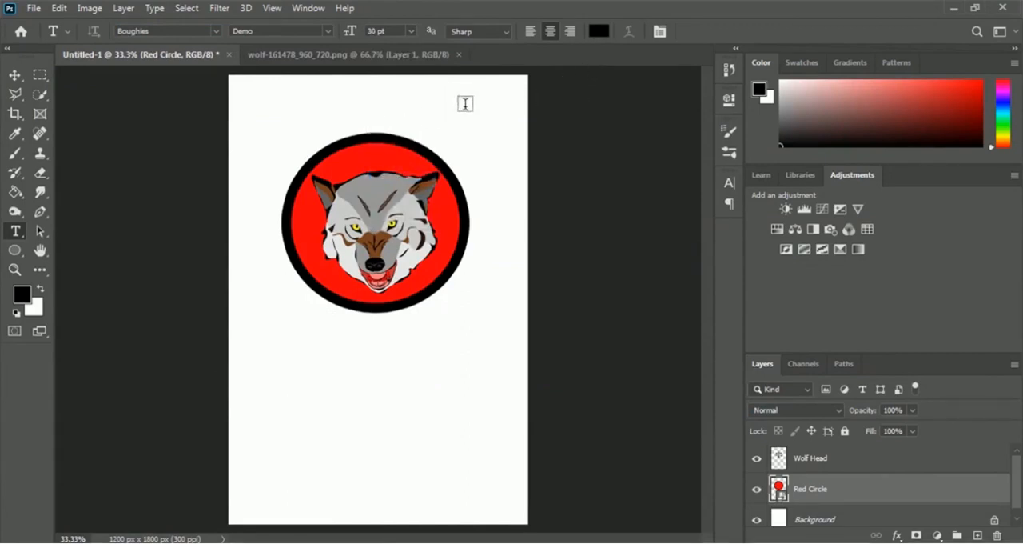
pyautogui.click(372, 113)
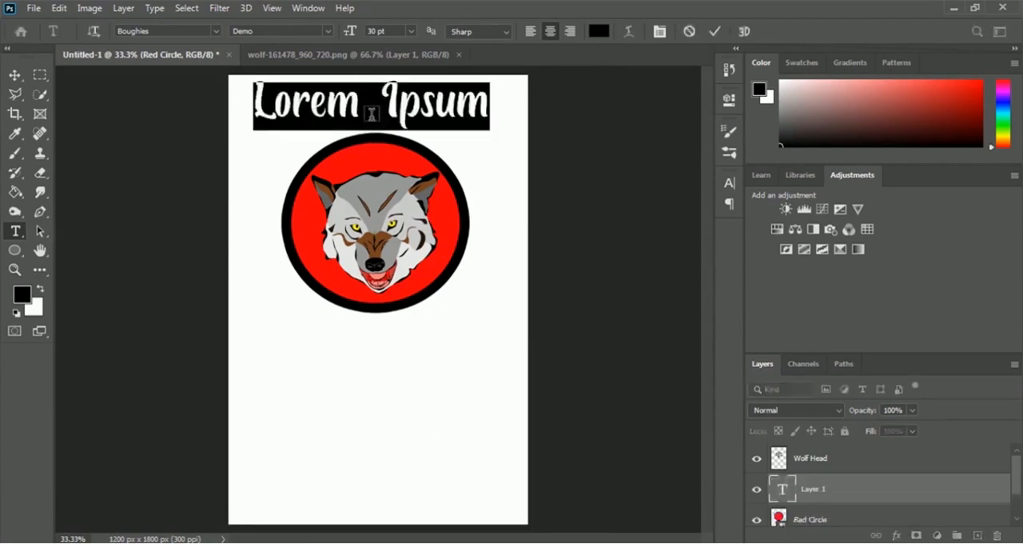
pyautogui.write('S')
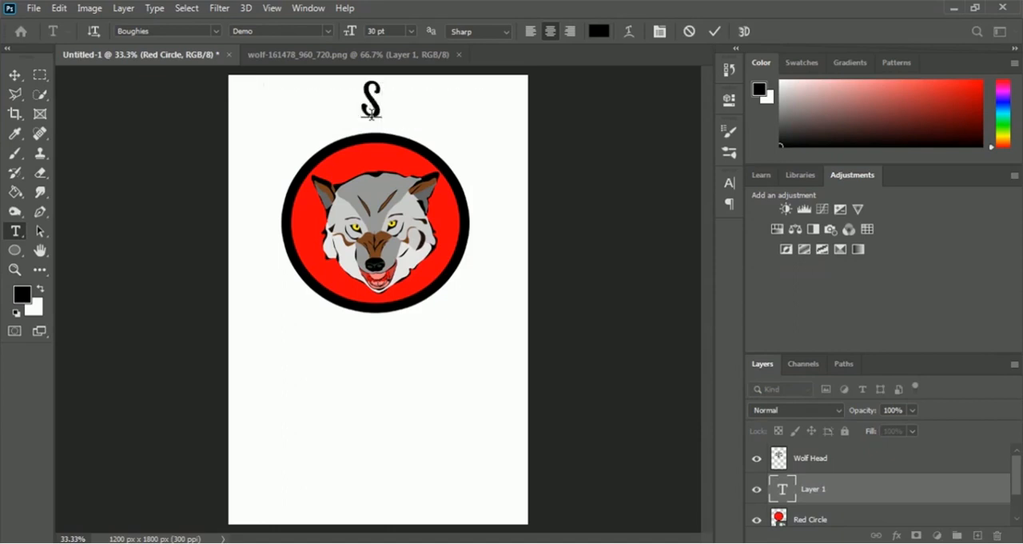
pyautogui.write('he ')
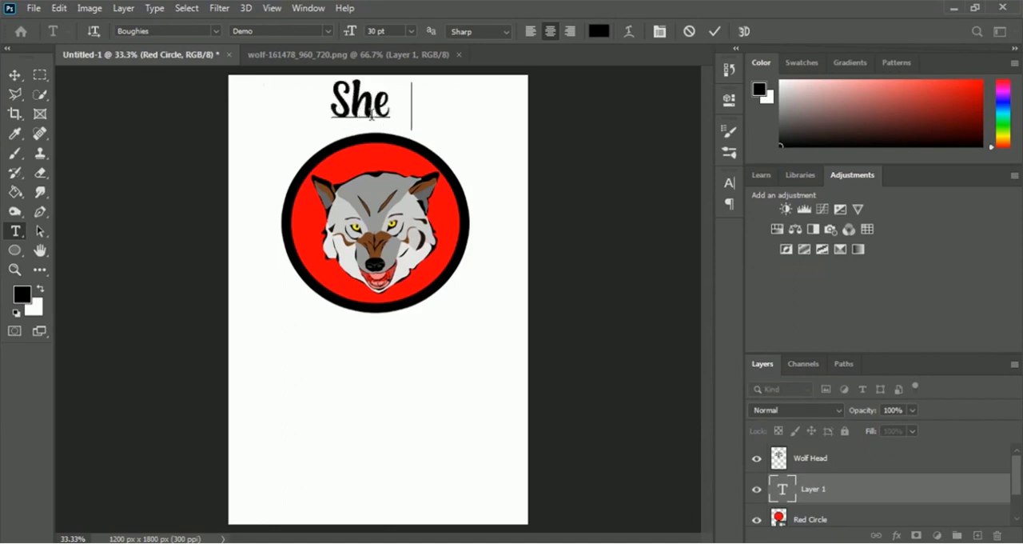
pyautogui.write('Wolf')
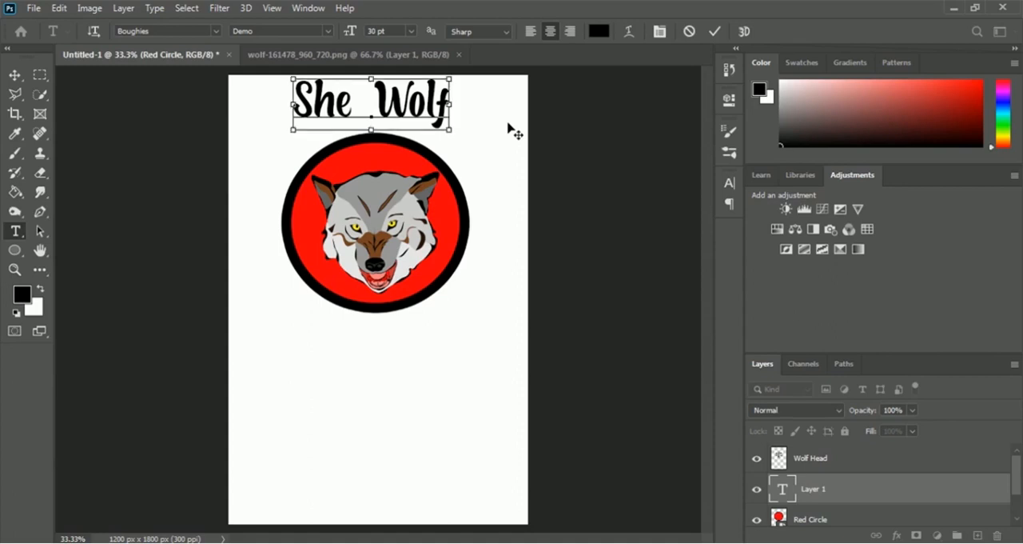
# Step: Warp the She Wolf text with the Arc style, horizontal, at +50% bend
pyautogui.hotkey('ctrl', 'a')
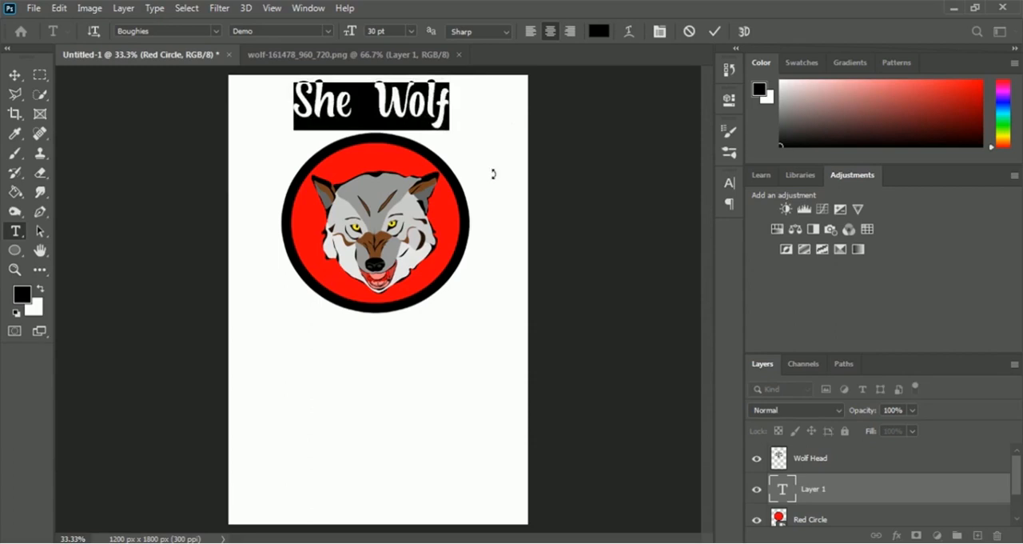
pyautogui.click(628, 33)
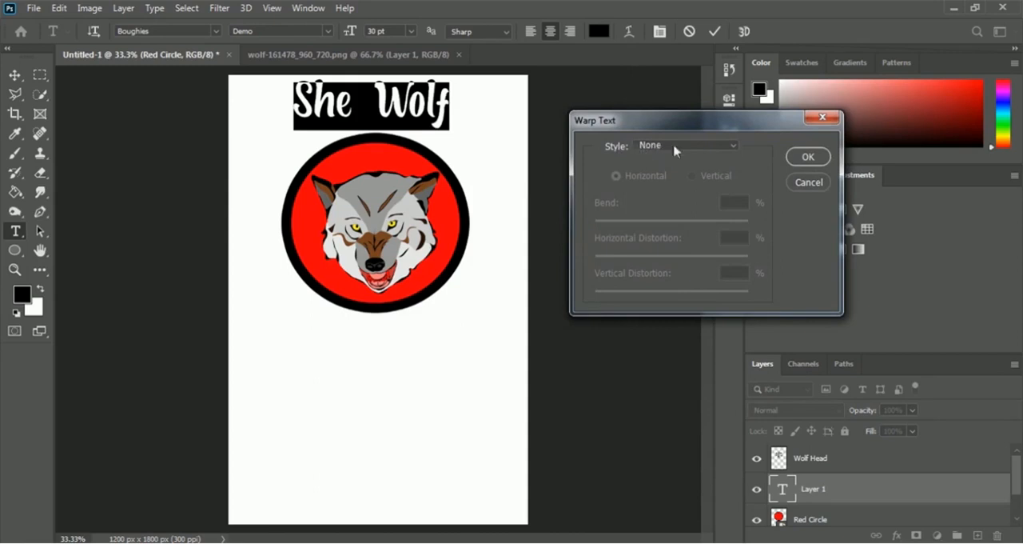
pyautogui.click(705, 151)
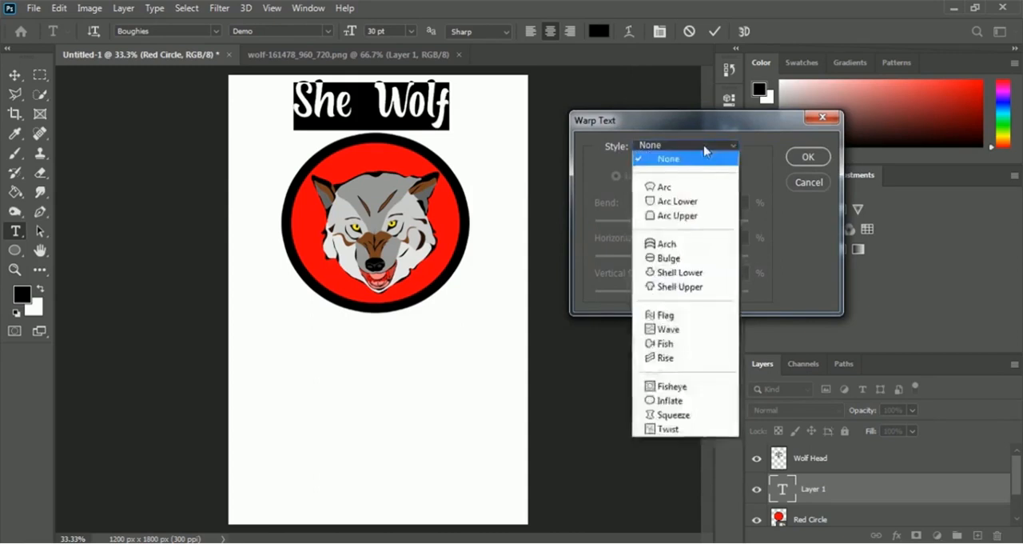
pyautogui.click(694, 192)
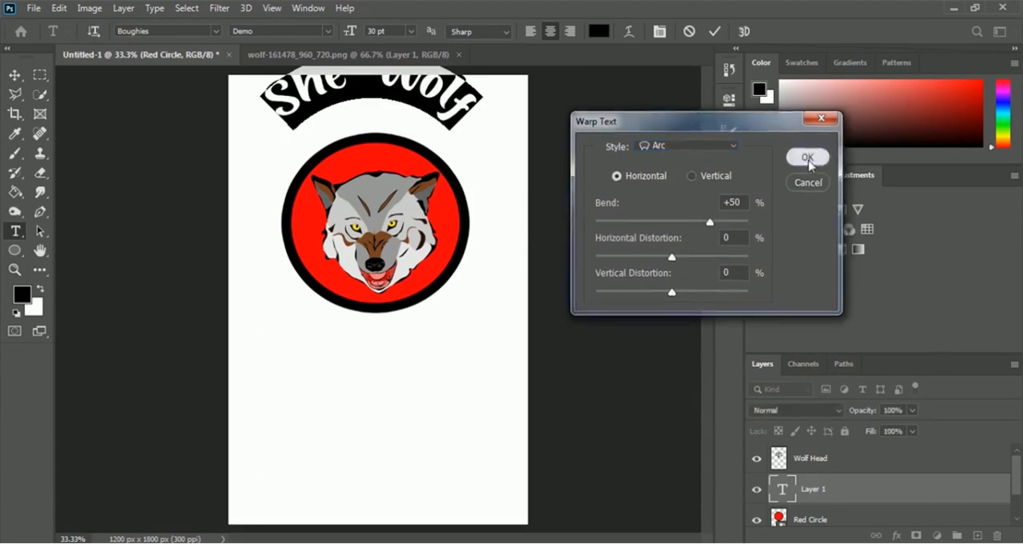
pyautogui.click(807, 158)
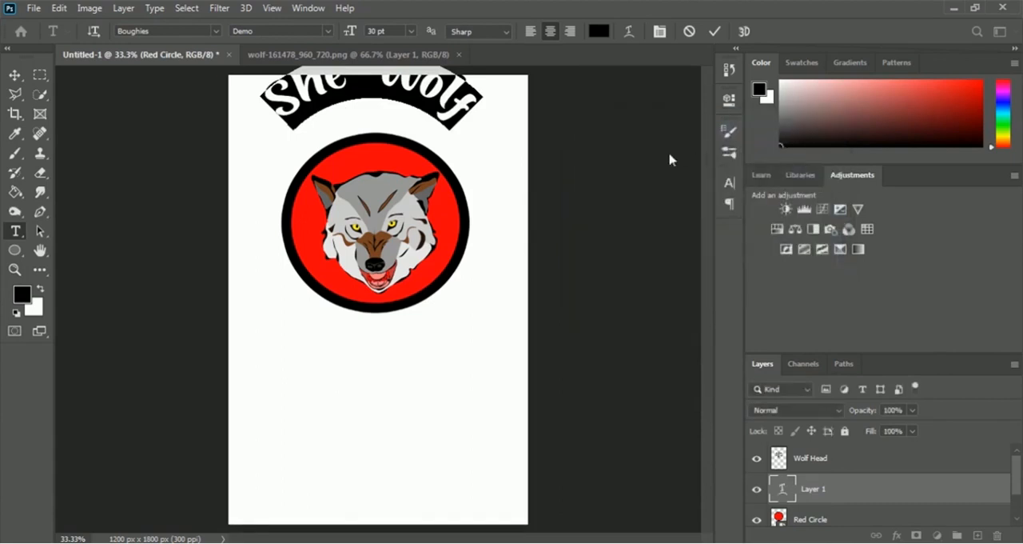
pyautogui.click(716, 34)
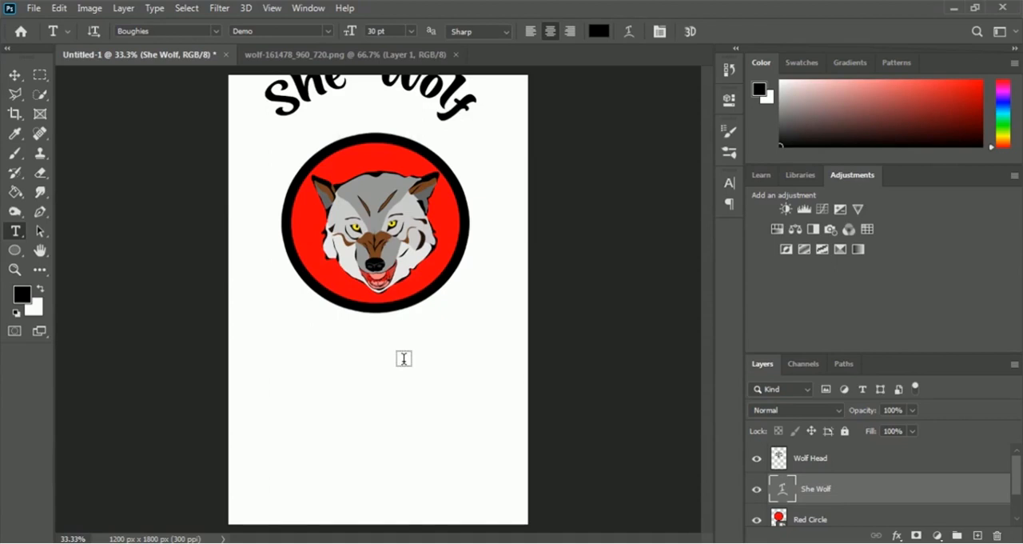
# Step: Move the arched text down to follow the circle's upper edge, centred at X 600 px, and scale its height to about 90%
pyautogui.hotkey('ctrl', 't')
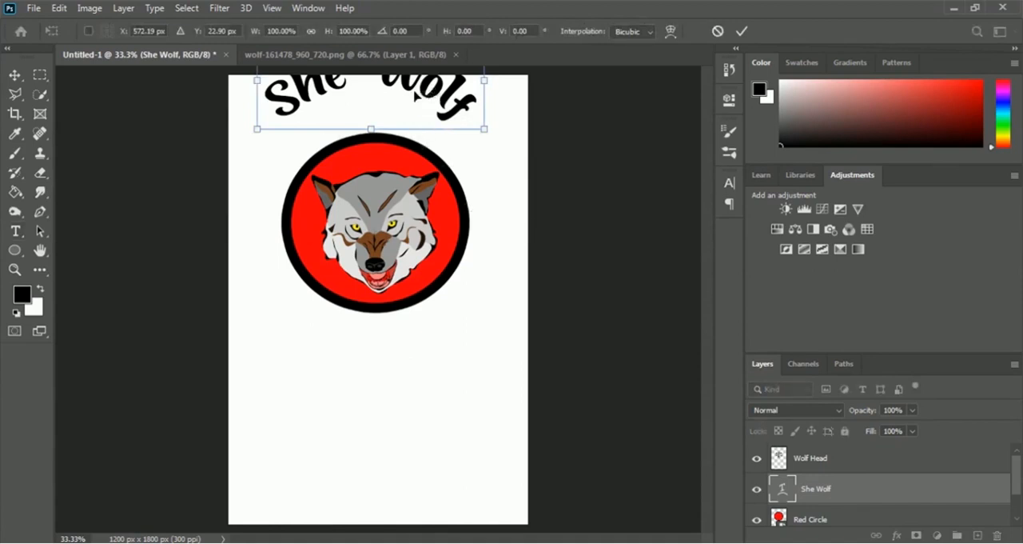
pyautogui.moveTo(418, 91); pyautogui.dragTo(424, 125)
pyautogui.moveTo(378, 72); pyautogui.dragTo(378, 82)
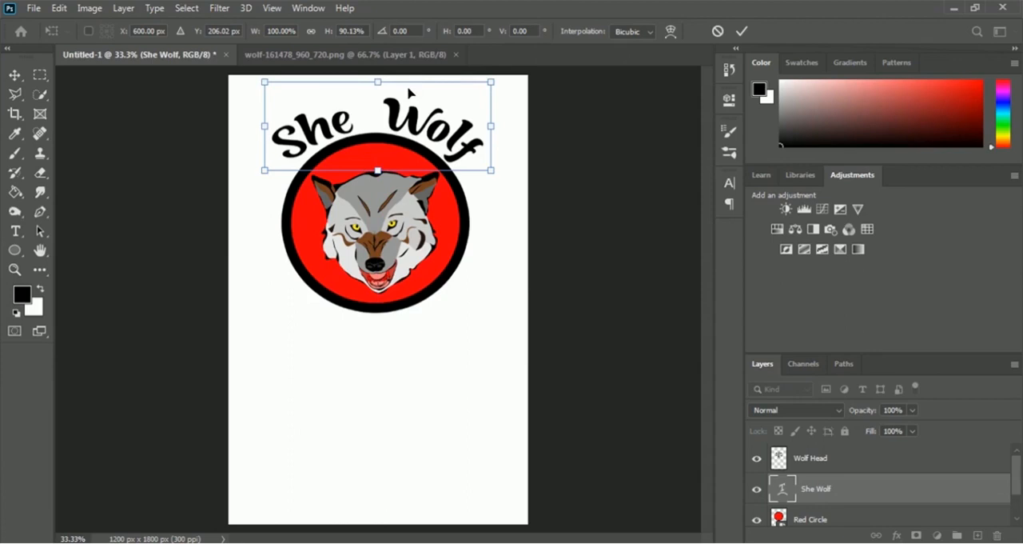
pyautogui.press('Return')
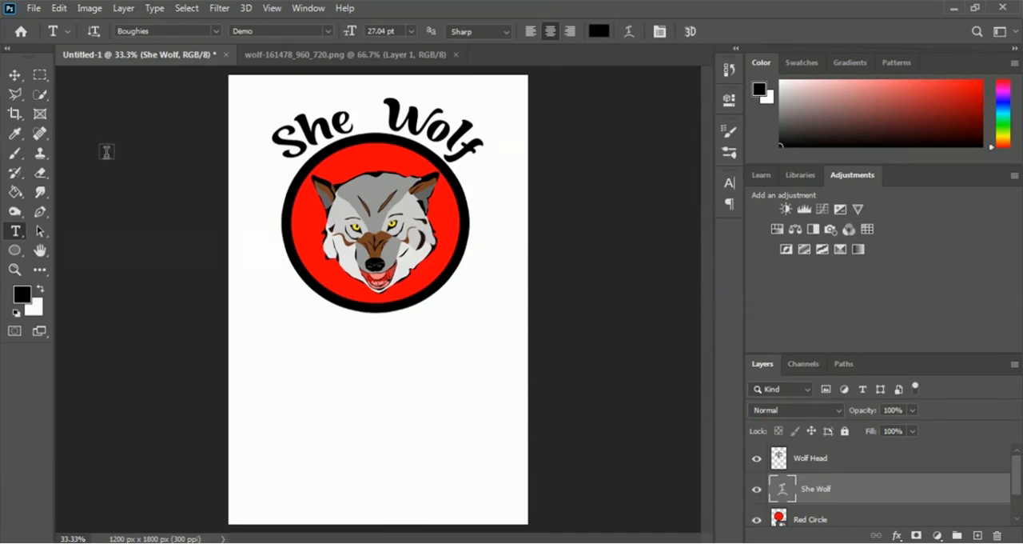
# Step: Open the OJYV111 PSD from the inner Mockup folder within 05 T Shirt Design
pyautogui.click(36, 9)
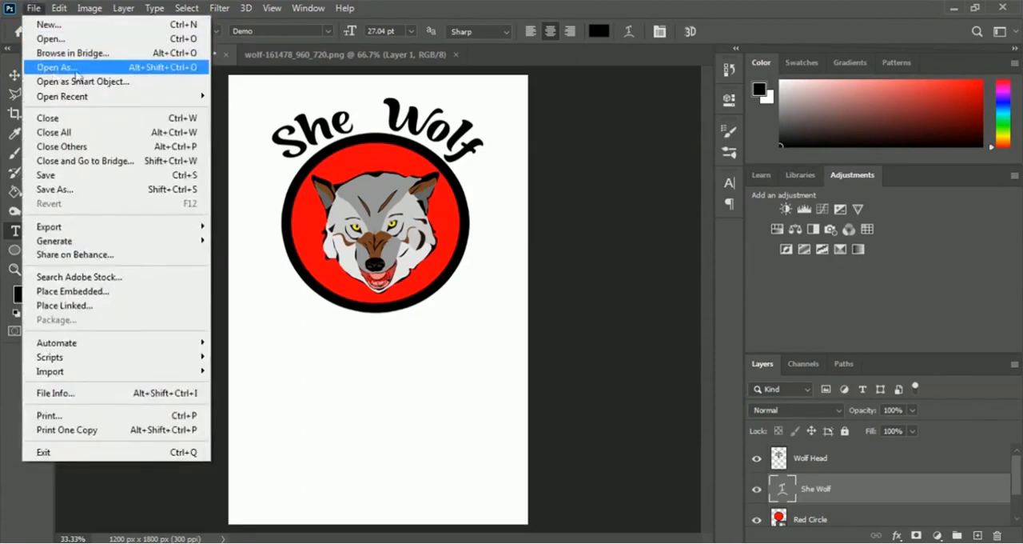
pyautogui.click(75, 45)
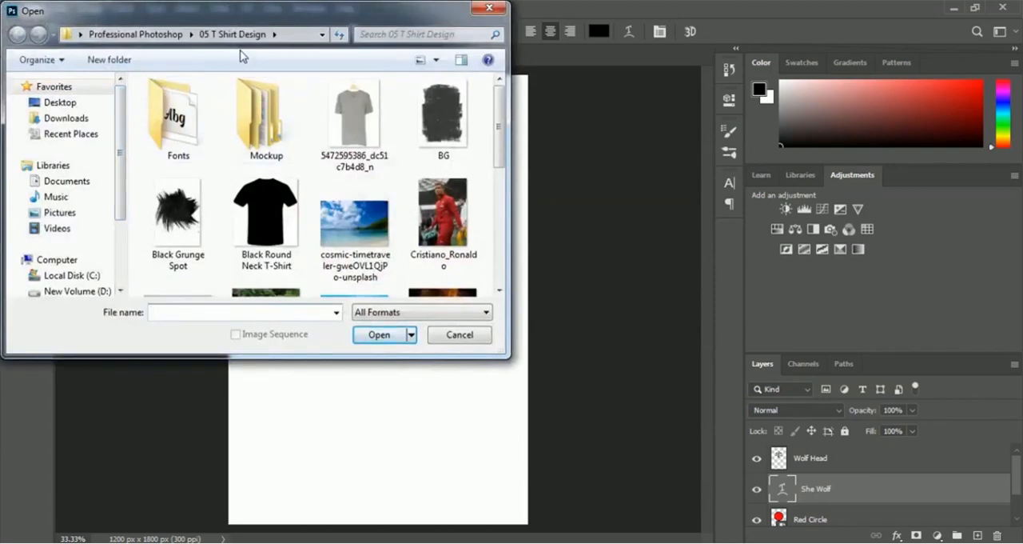
pyautogui.click(253, 142)
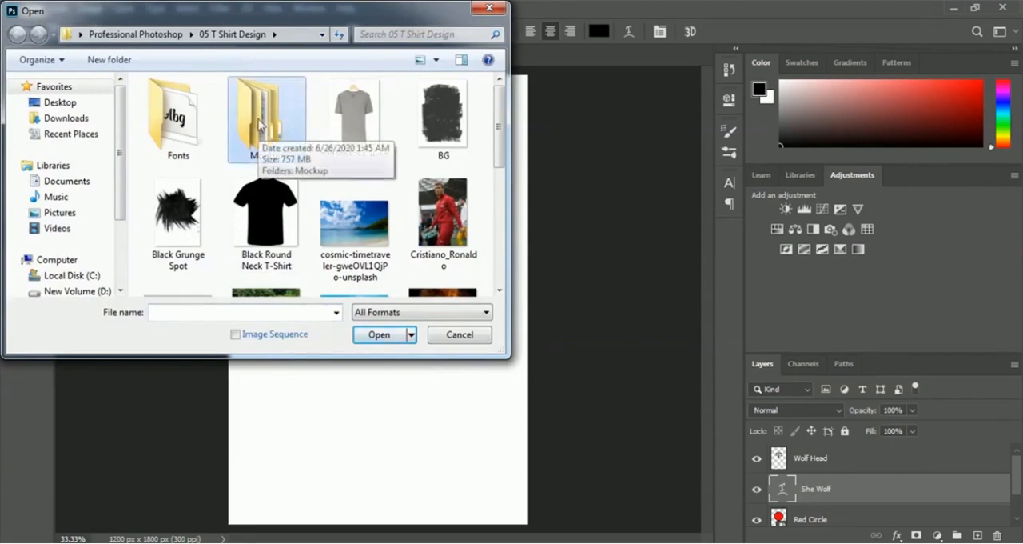
pyautogui.doubleClick(258, 121)
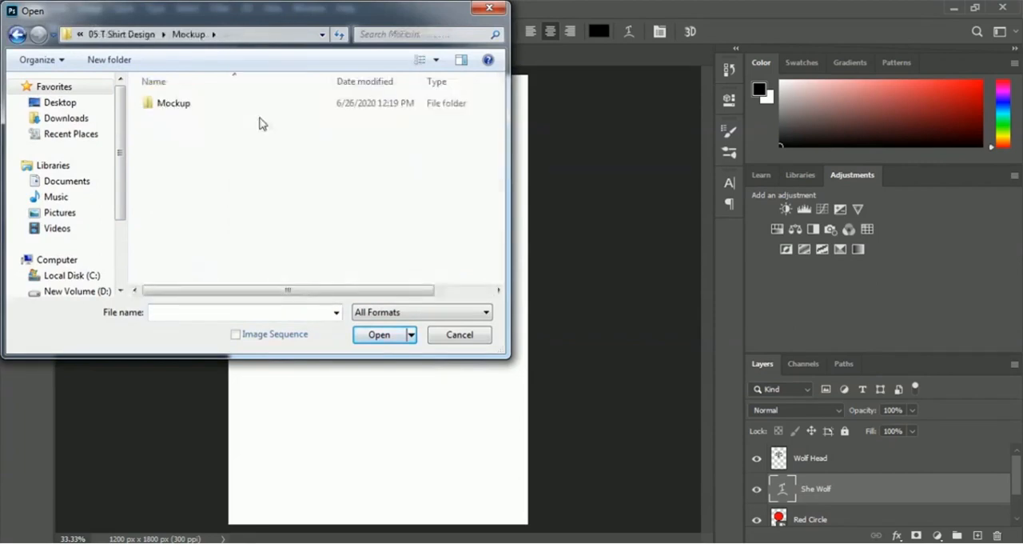
pyautogui.click(171, 108)
pyautogui.doubleClick(170, 109)
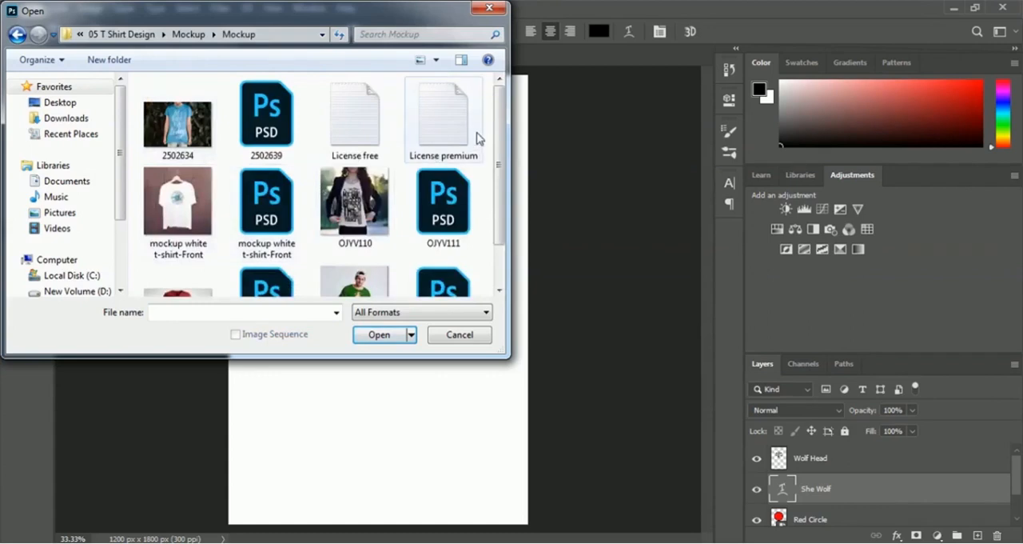
pyautogui.click(443, 217)
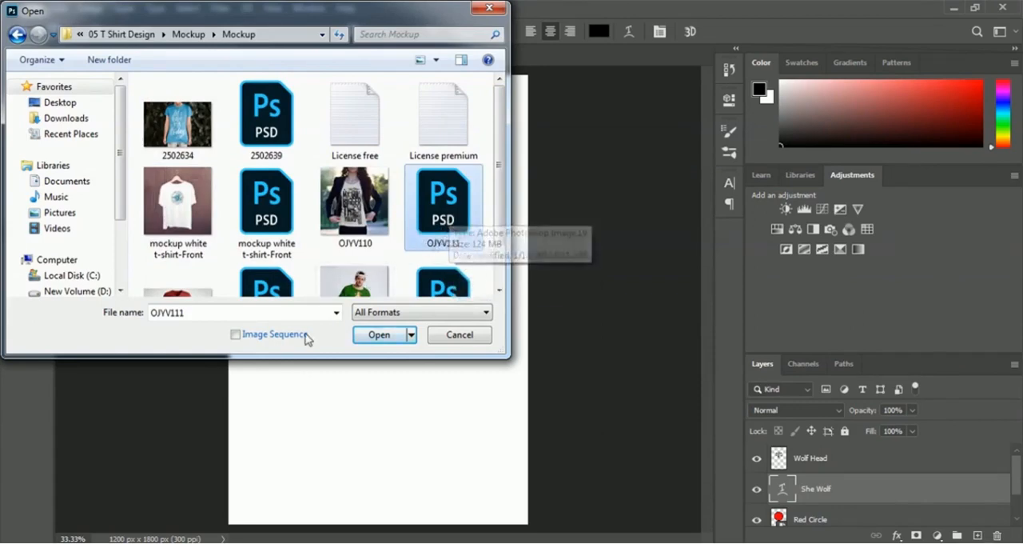
pyautogui.click(376, 335)
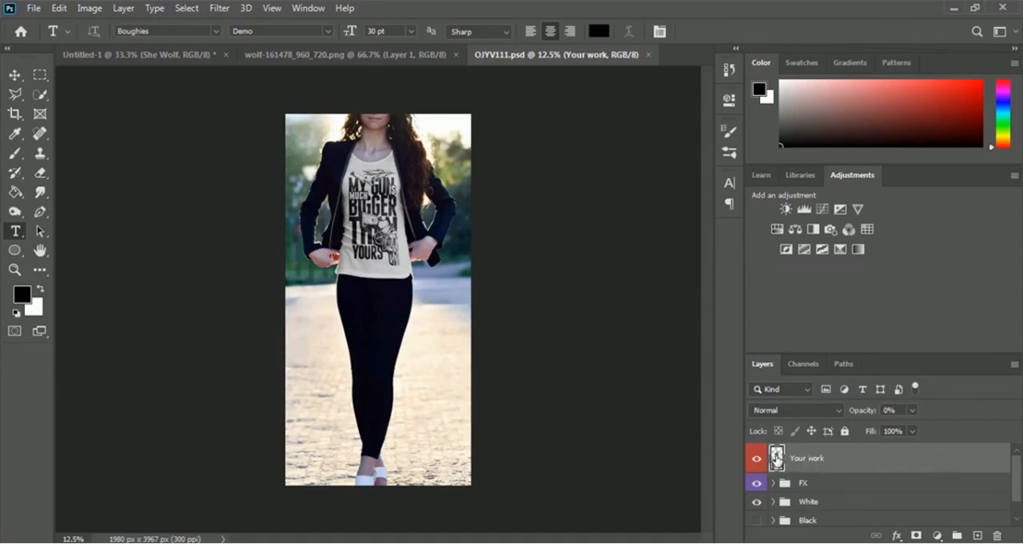
# Step: Open the contents of the mockup's Your work smart object and hide the existing funny-text T-shirt design layer
pyautogui.doubleClick(777, 457)
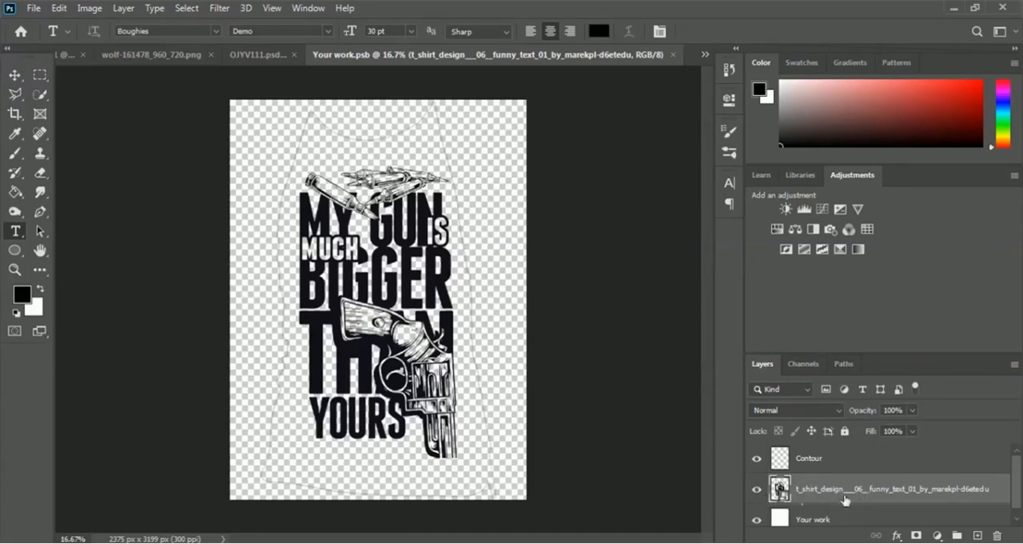
pyautogui.click(757, 494)
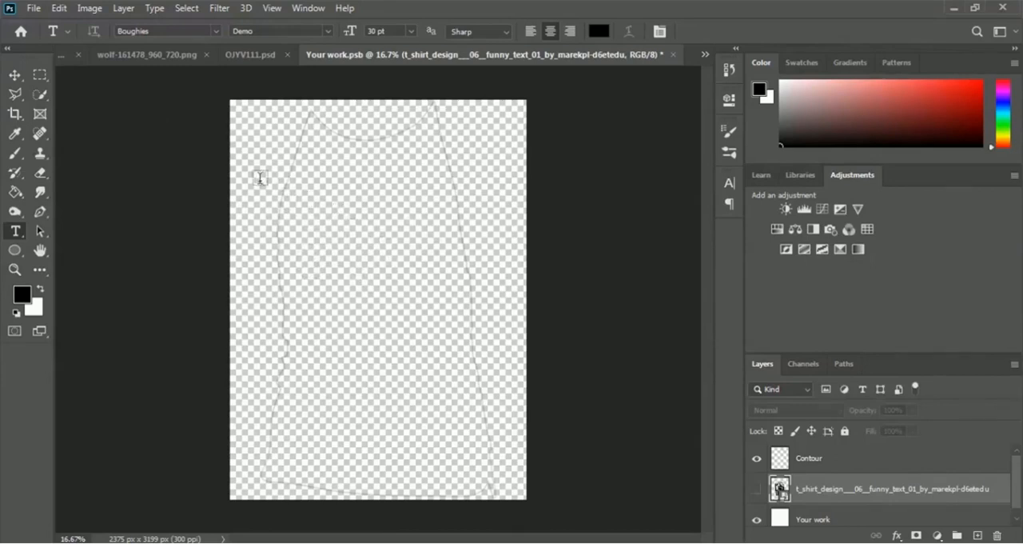
# Step: Close the wolf-161478_960_720.png document and return to the Untitled-1 design
pyautogui.click(146, 59)
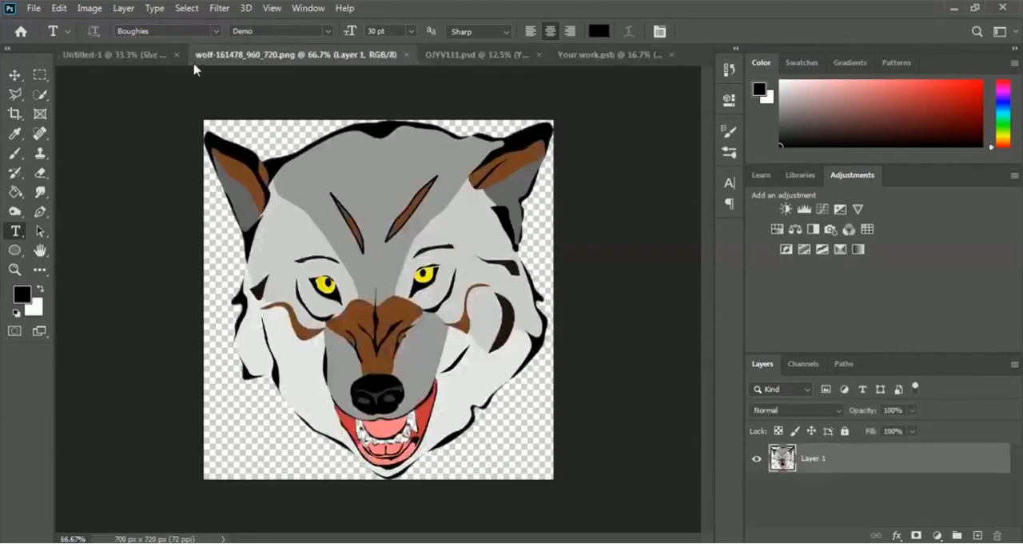
pyautogui.click(405, 56)
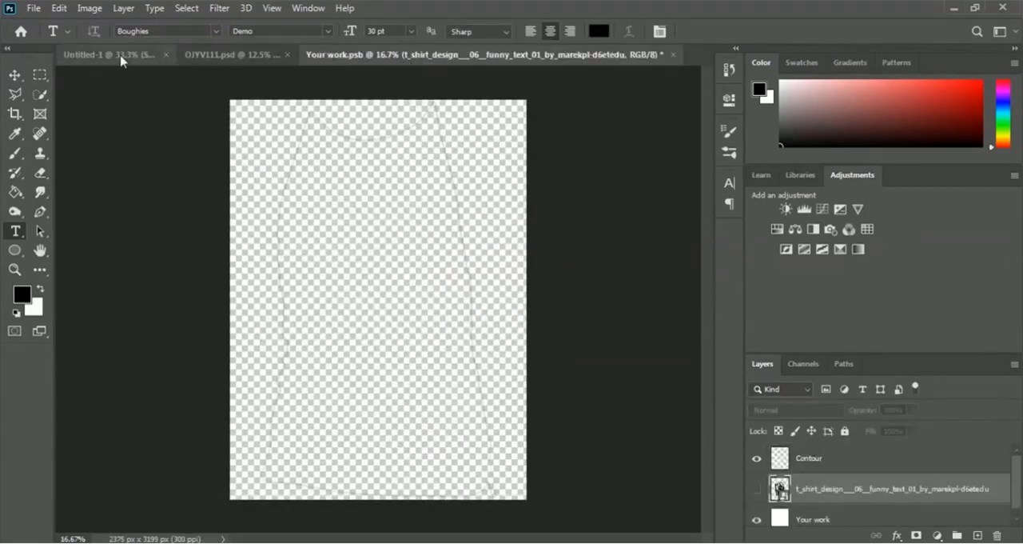
pyautogui.click(121, 56)
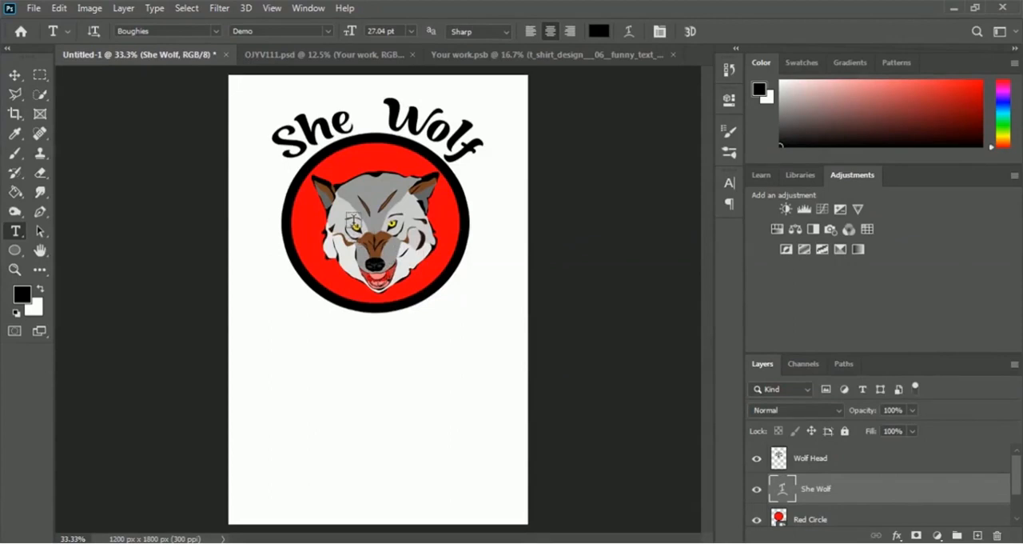
pyautogui.click(559, 64)
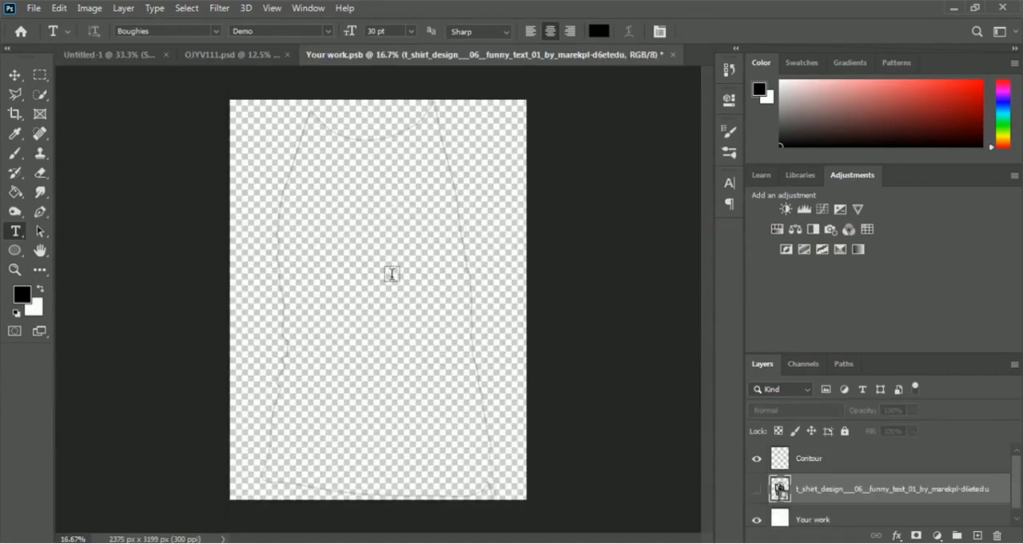
pyautogui.click(104, 55)
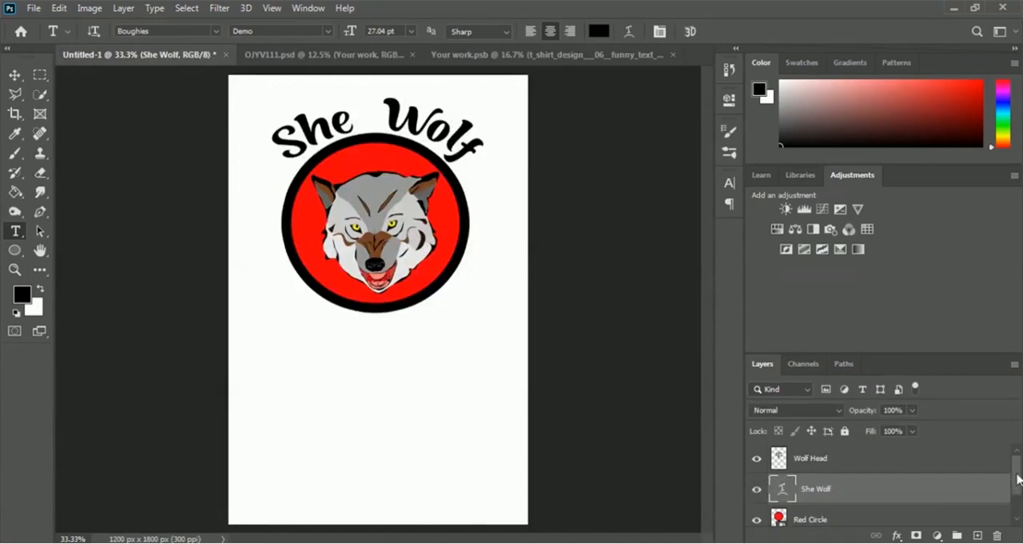
# Step: Hide the white Background layer of the Untitled-1 design
pyautogui.moveTo(1018, 478); pyautogui.dragTo(1018, 511)
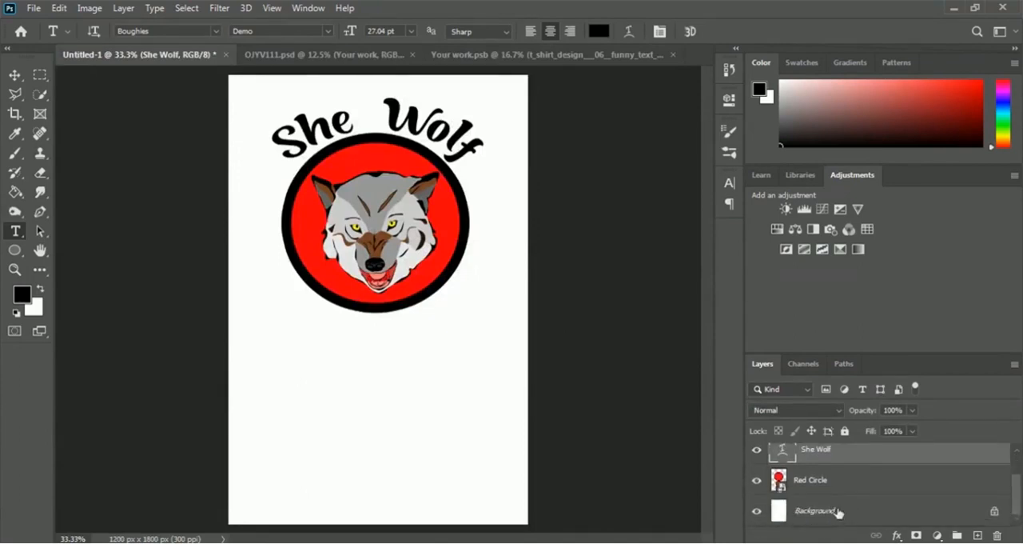
pyautogui.click(756, 516)
pyautogui.scroll(1, 930, 486)
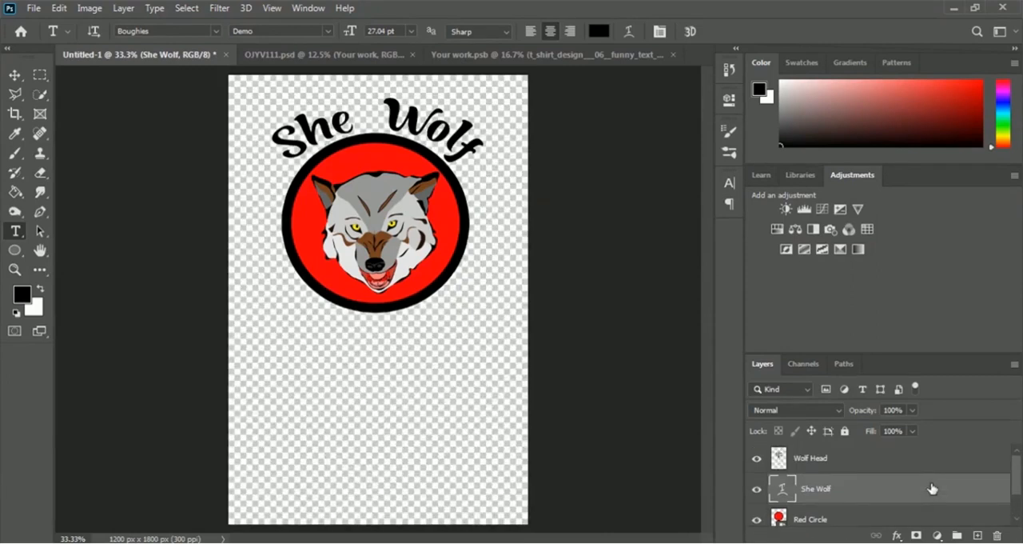
# Step: Select the Wolf Head, She Wolf and Red Circle layers together and copy them into the upper middle of Your work.psb
pyautogui.keyDown('shift'); pyautogui.click(812, 462); pyautogui.keyUp('shift')
pyautogui.scroll(-1, 862, 464)
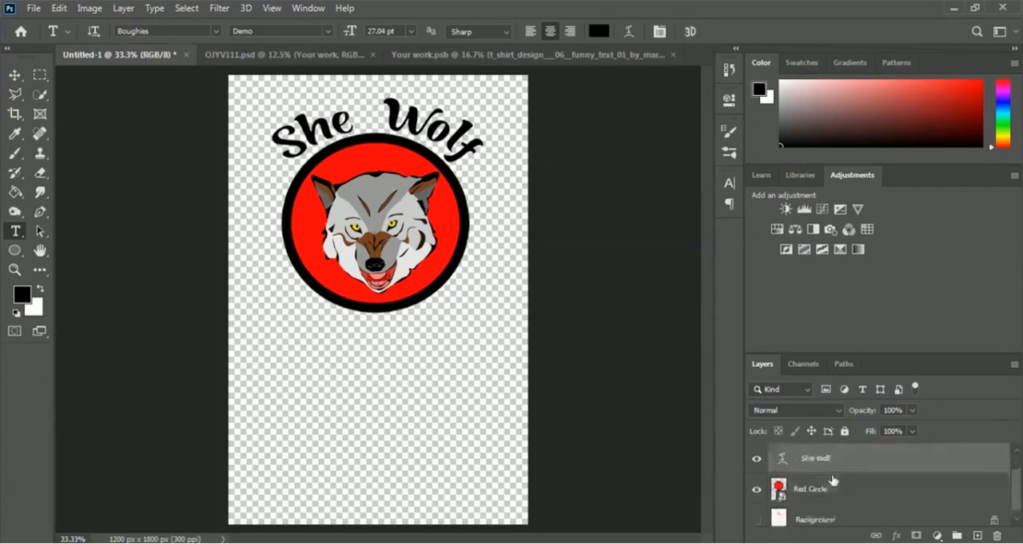
pyautogui.keyDown('shift'); pyautogui.click(811, 489); pyautogui.keyUp('shift')
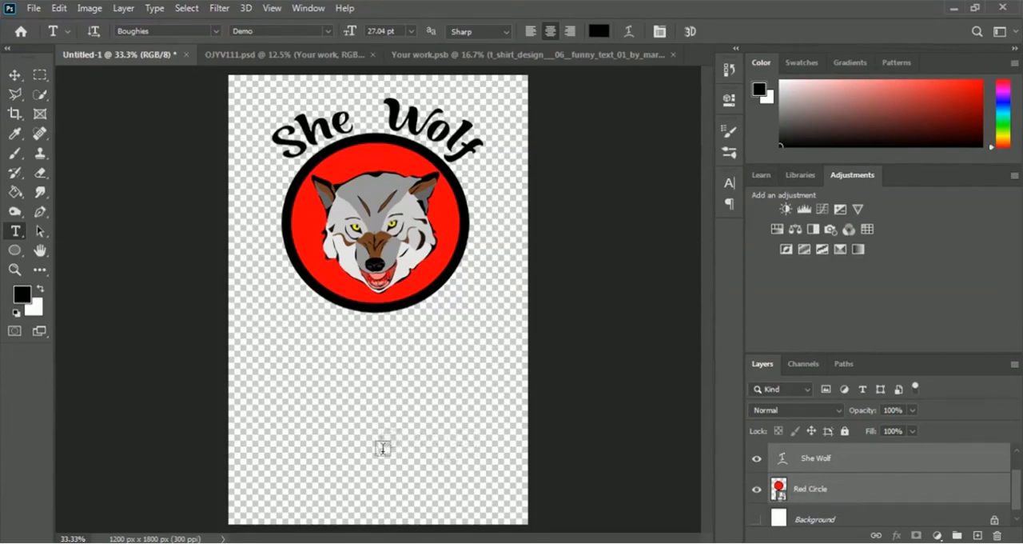
pyautogui.click(14, 76)
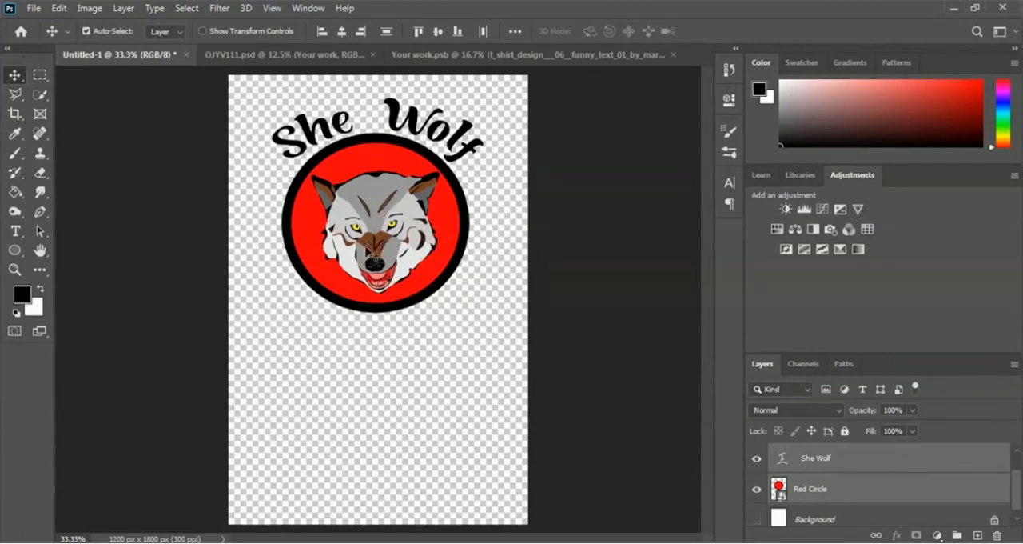
pyautogui.moveTo(356, 254); pyautogui.dragTo(385, 219)
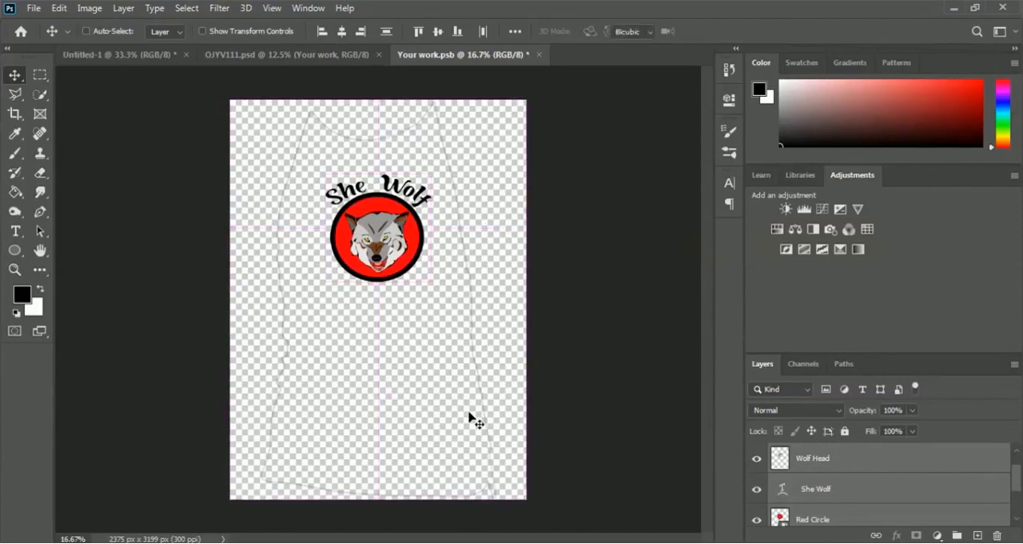
# Step: Scale the three copied design layers together to about 137% width and 134% height, centred near X 1163 px, Y 1024.5 px
pyautogui.hotkey('ctrl', 't')
pyautogui.moveTo(324, 172); pyautogui.dragTo(303, 154)
pyautogui.moveTo(431, 281); pyautogui.dragTo(445, 299)
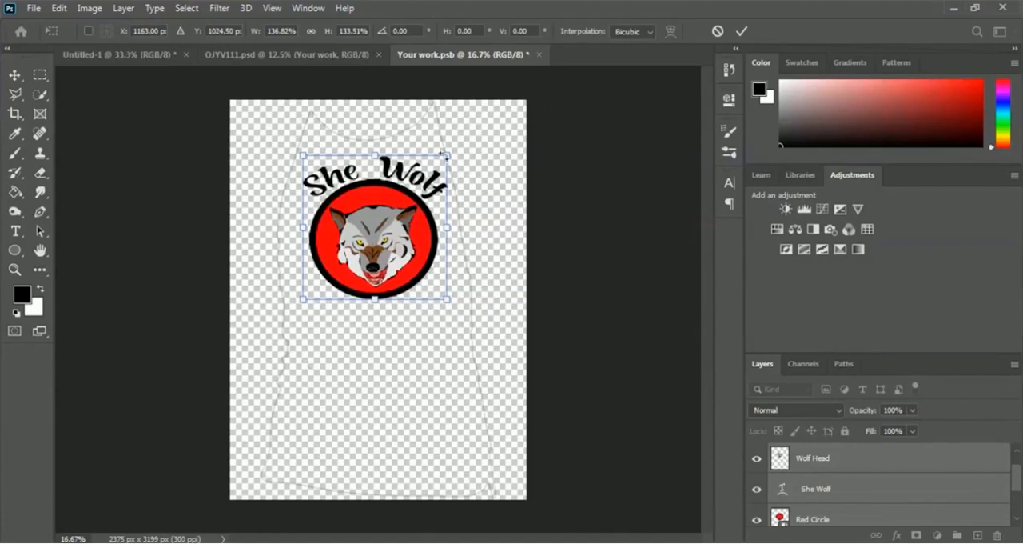
pyautogui.click(740, 34)
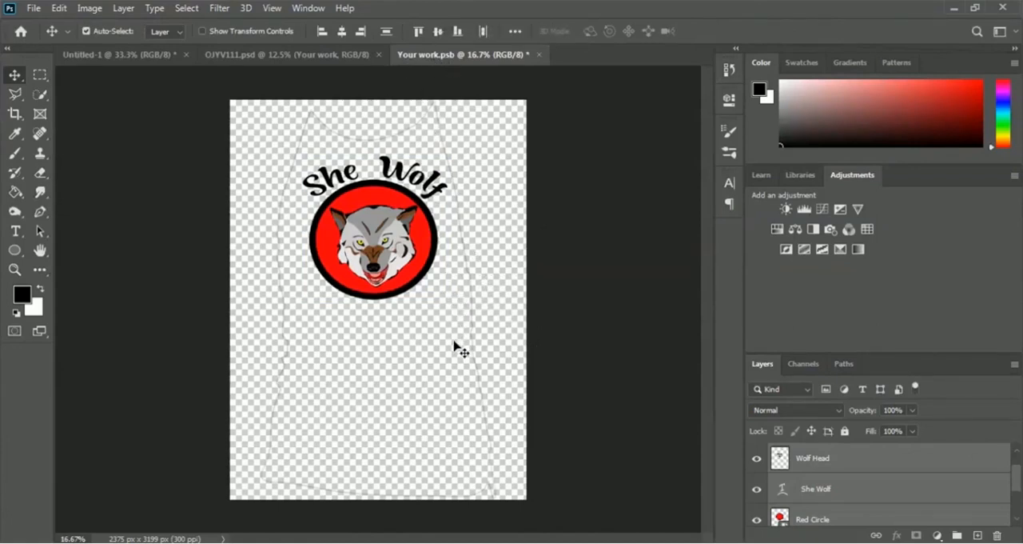
# Step: Save Your work.psb to update the smart object and return to the OJYV111.psd mockup
pyautogui.click(32, 9)
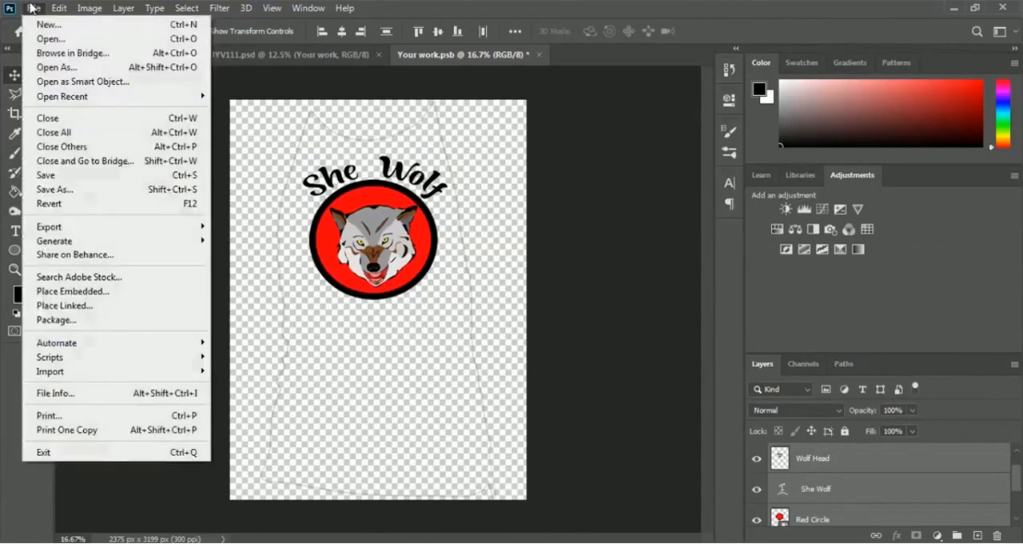
pyautogui.click(140, 182)
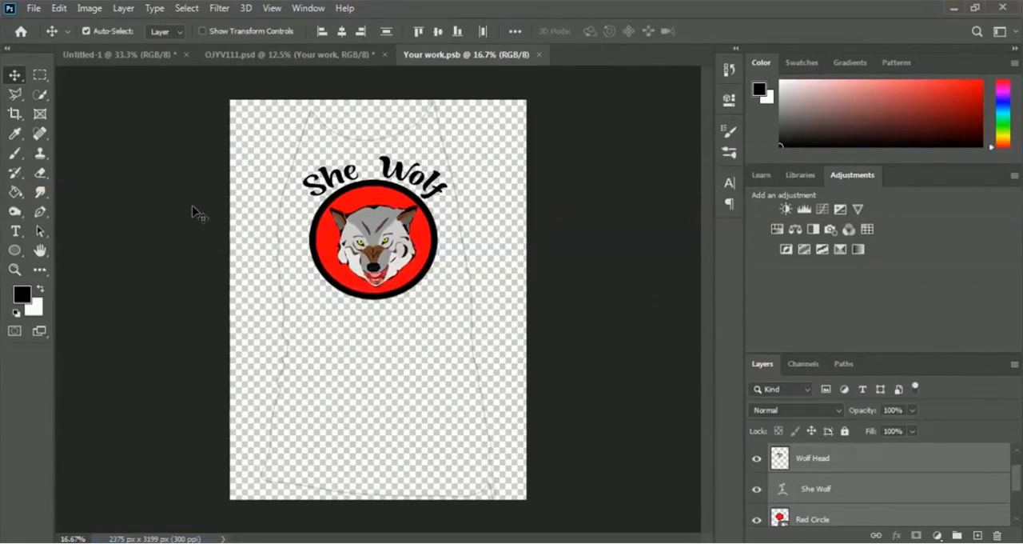
pyautogui.click(285, 57)
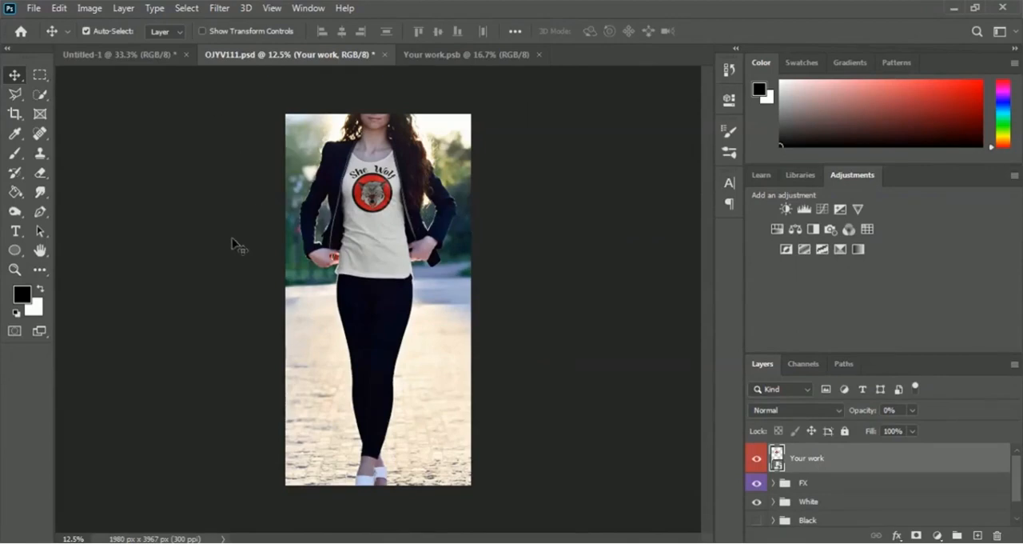
# Step: Examine the She Wolf design on the mockup's T-shirt at 25% zoom
pyautogui.click(274, 10)
pyautogui.click(324, 119)
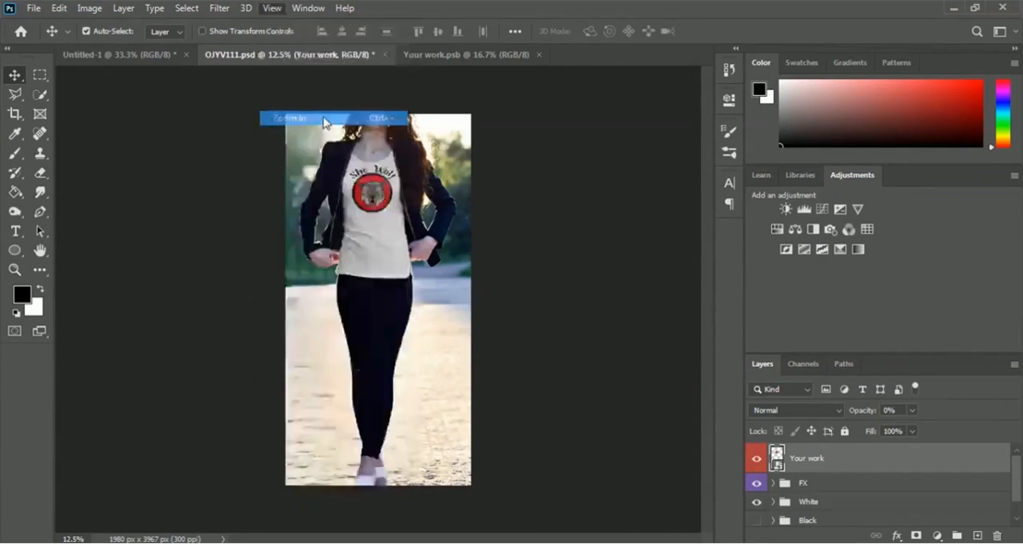
pyautogui.click(275, 11)
pyautogui.click(300, 119)
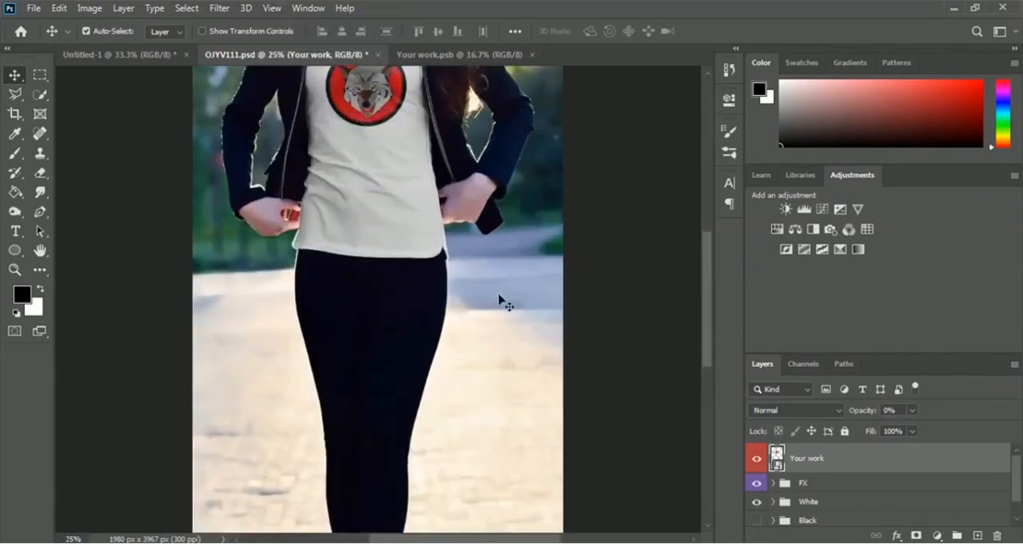
pyautogui.scroll(5, 500, 298)
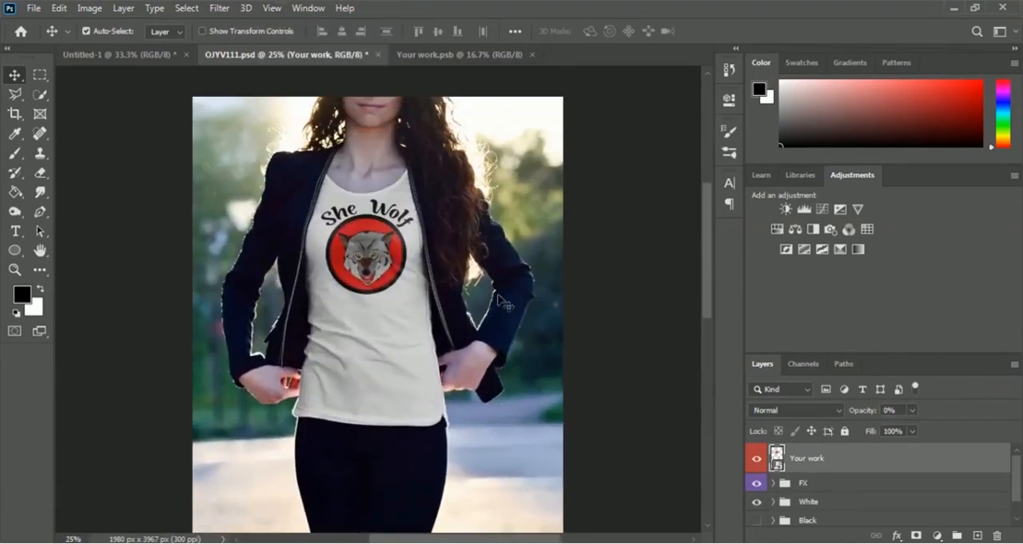